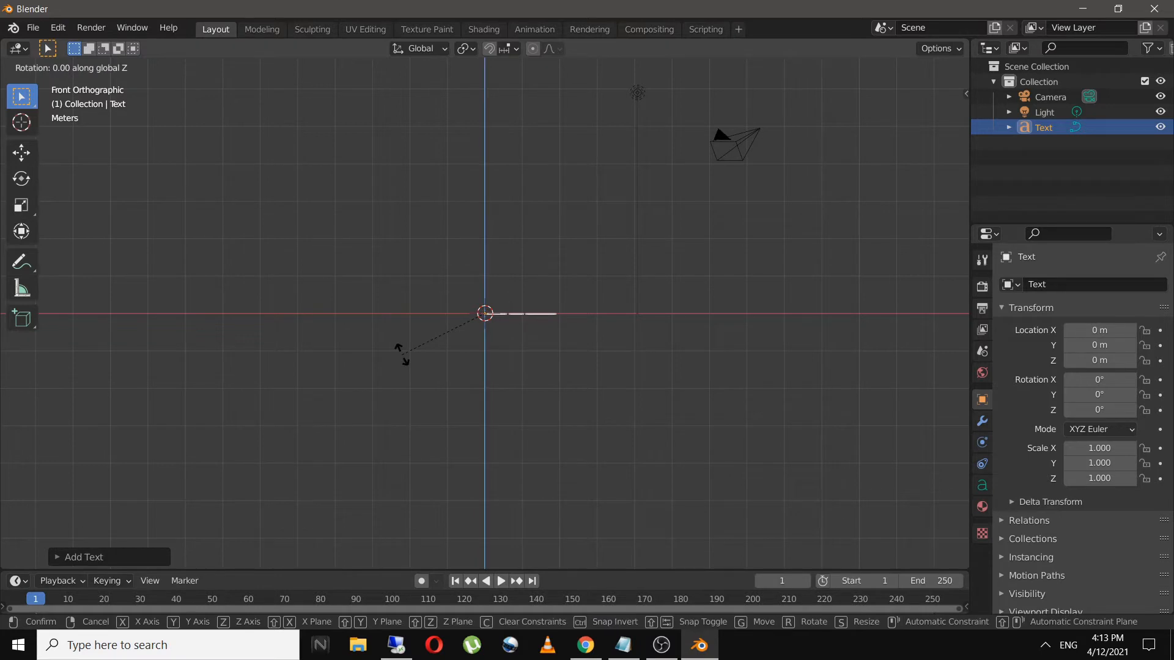
# - Rotate the text object 90° about the X axis
pyautogui.write('x90')
pyautogui.press('Return')
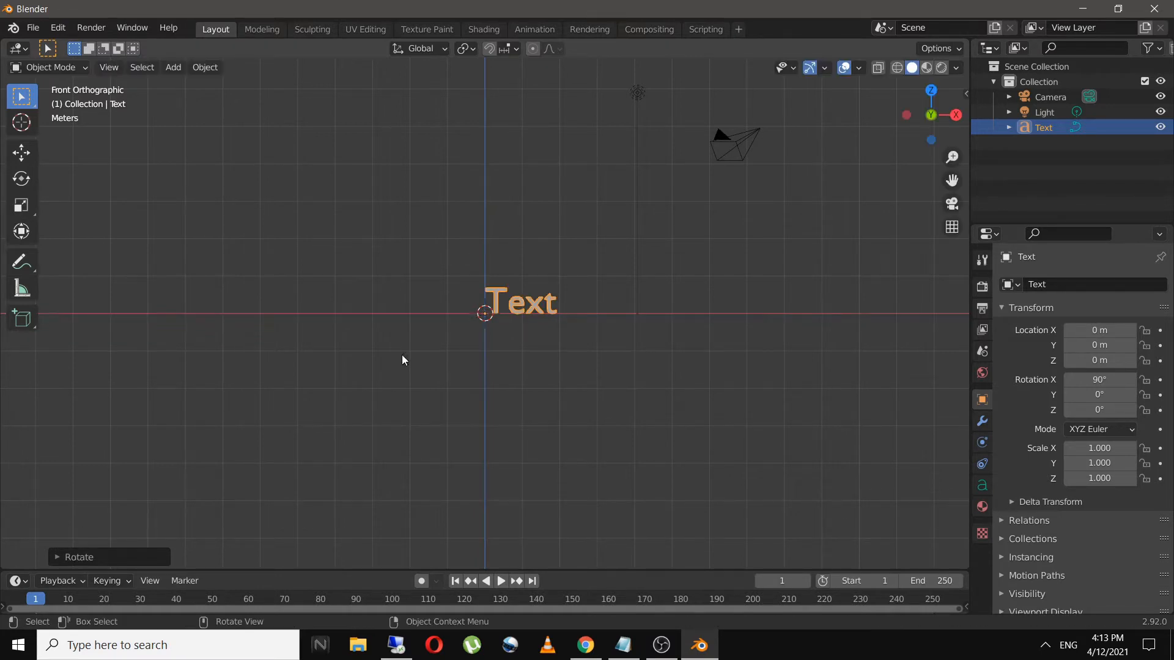
# - Split the 3D viewport into two side-by-side areas and frame the text from the front in one of them
pyautogui.scroll(6, 550, 358)
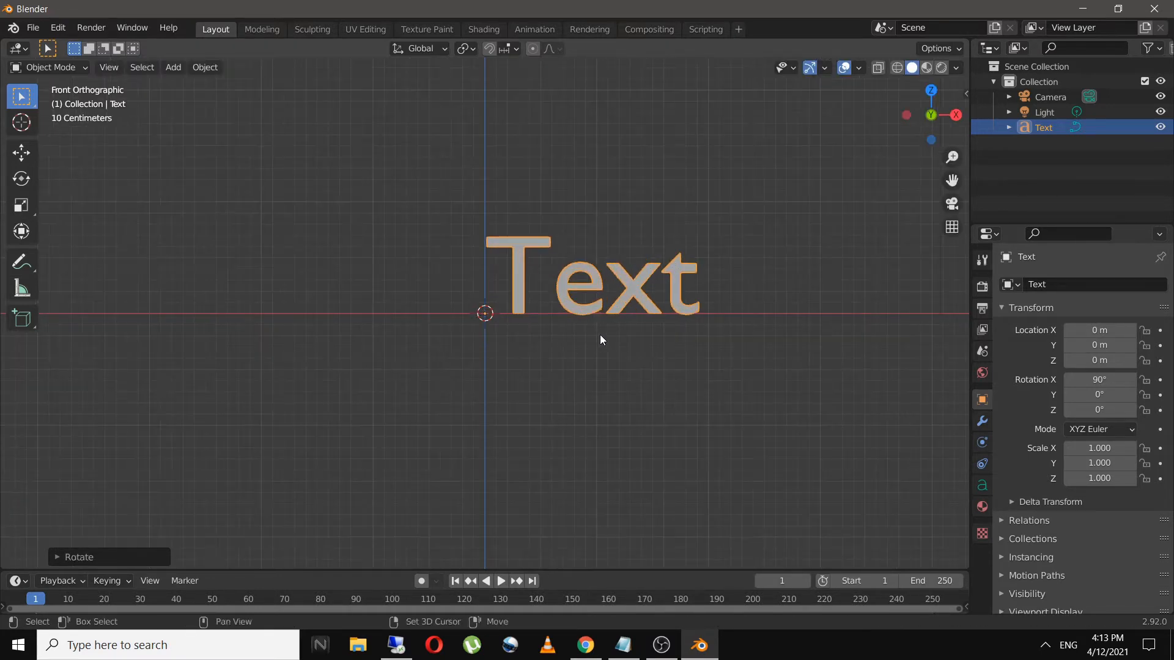
pyautogui.keyDown('shift'); pyautogui.moveTo(601, 336); pyautogui.dragTo(146, 333, button='middle'); pyautogui.keyUp('shift')
pyautogui.scroll(-3, 252, 324)
pyautogui.moveTo(942, 48); pyautogui.dragTo(427, 119)
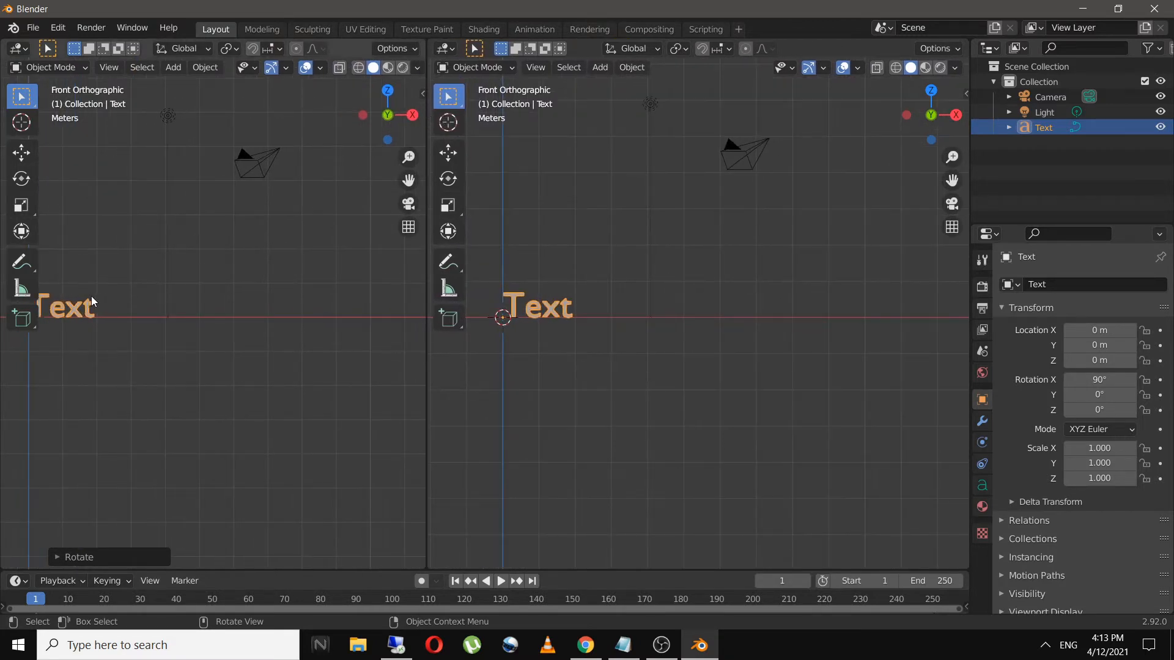
pyautogui.moveTo(114, 357); pyautogui.dragTo(222, 364, button='middle')
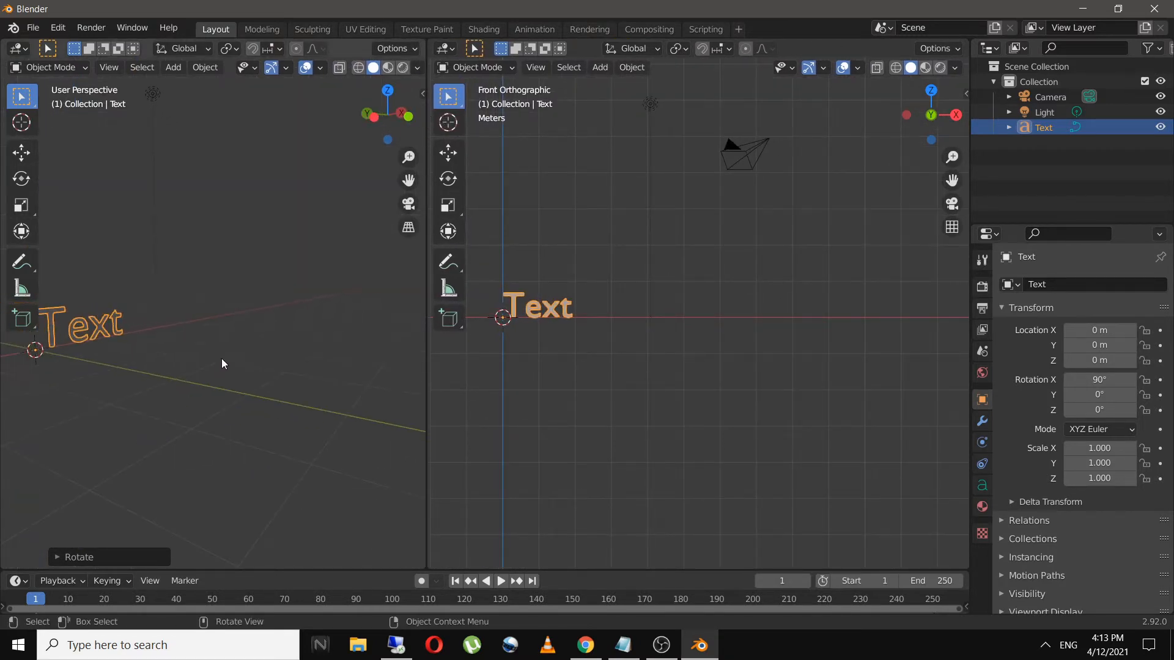
pyautogui.press('KP_1')
pyautogui.keyDown('shift'); pyautogui.moveTo(101, 379); pyautogui.dragTo(220, 385, button='middle'); pyautogui.keyUp('shift')
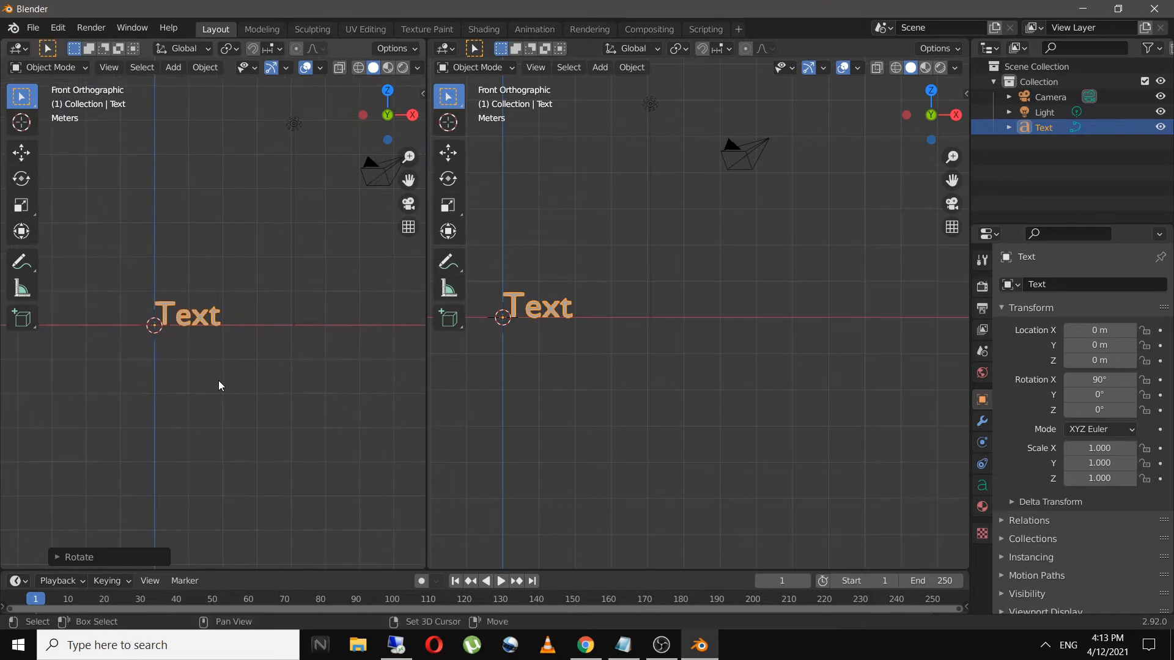
pyautogui.scroll(3, 223, 384)
# - Change the second viewport area to the Animation Nodes editor and create a new node tree
pyautogui.click(446, 49)
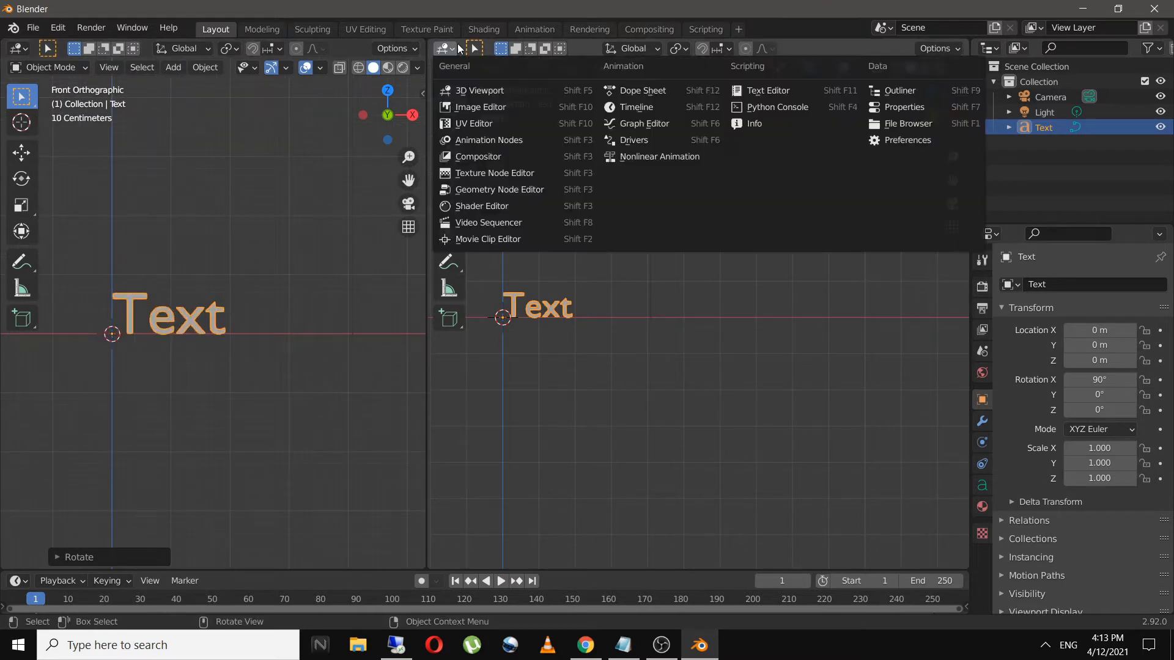
pyautogui.click(533, 141)
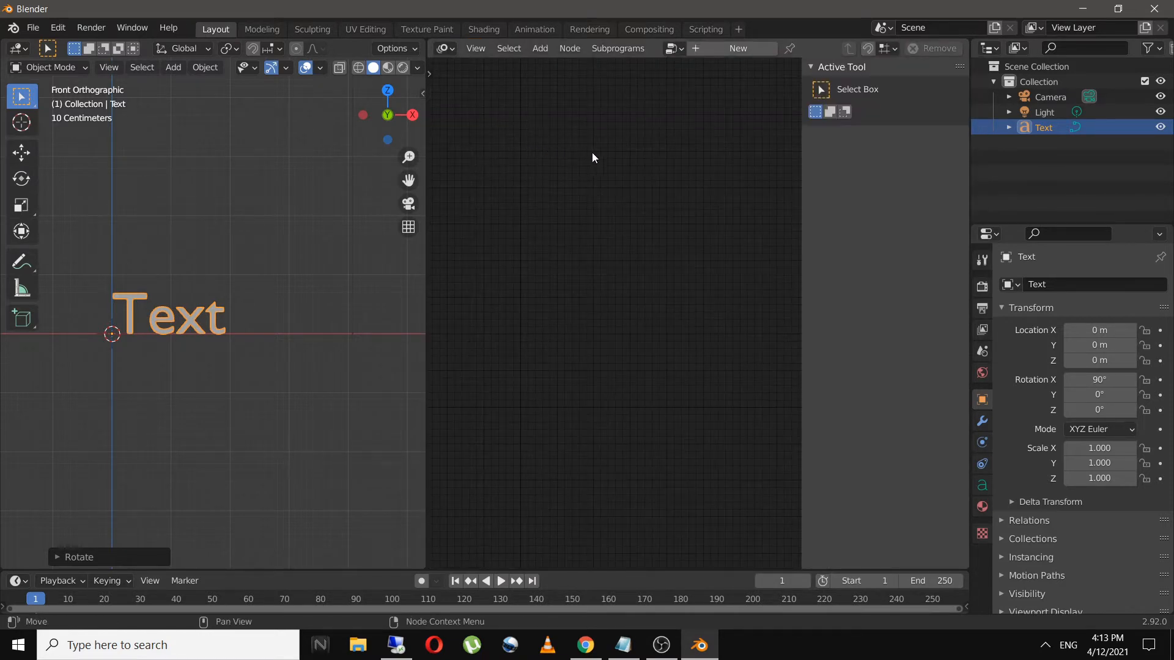
pyautogui.click(741, 49)
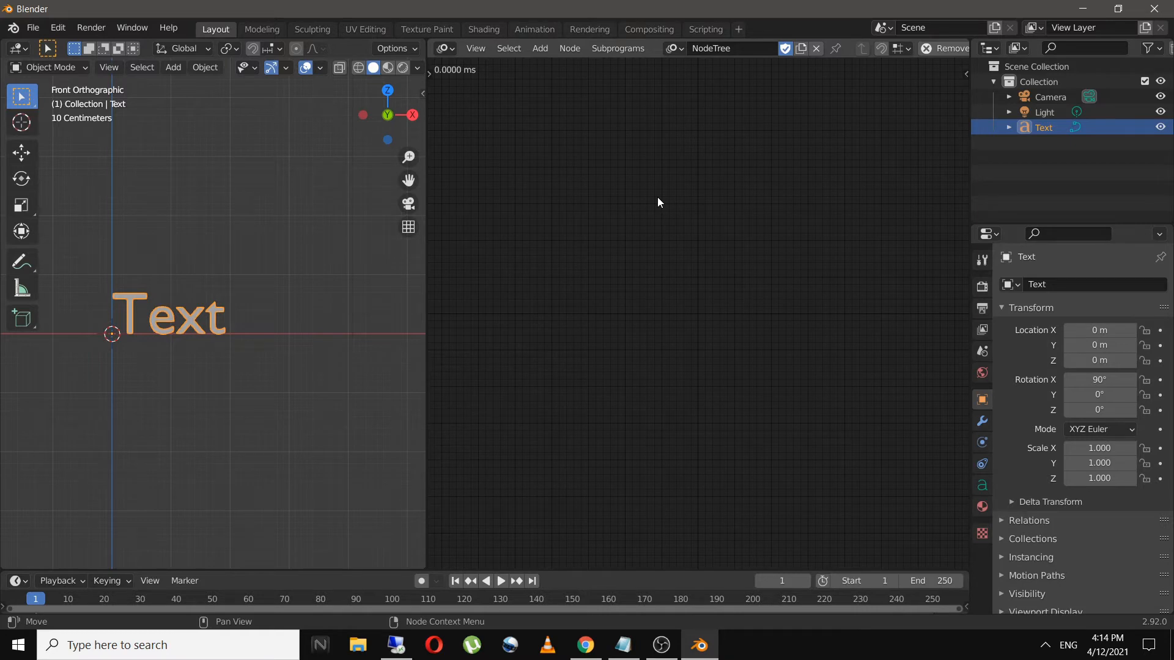
# - Add a Text Object Output node to the empty node tree
pyautogui.click(540, 48)
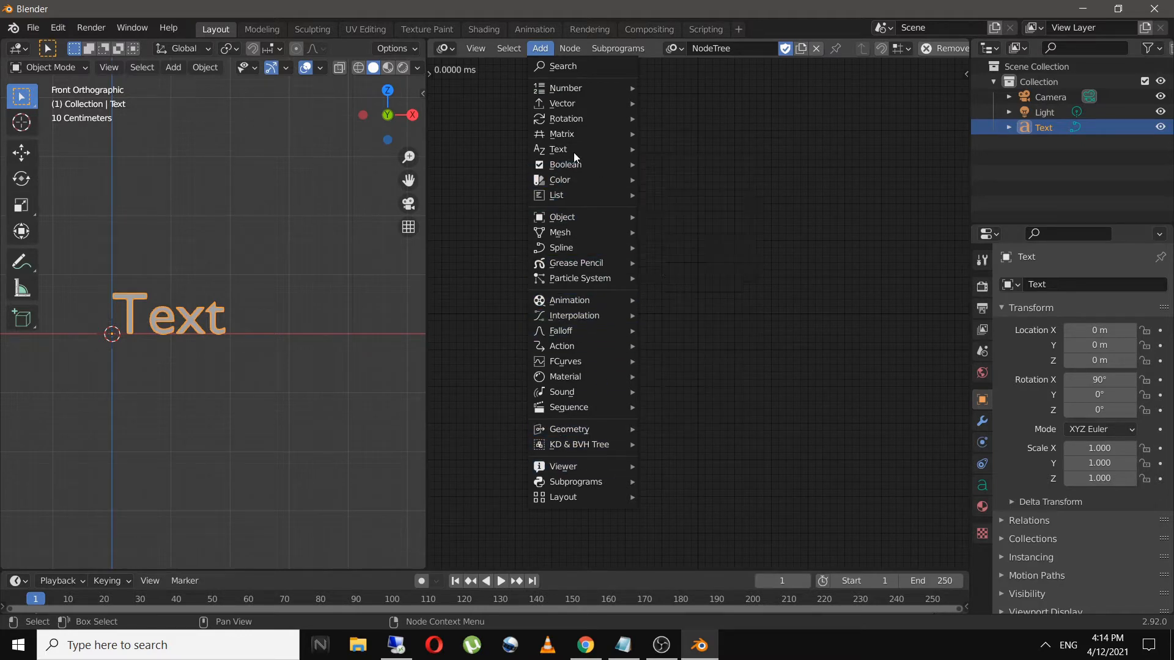
pyautogui.moveTo(560, 149)
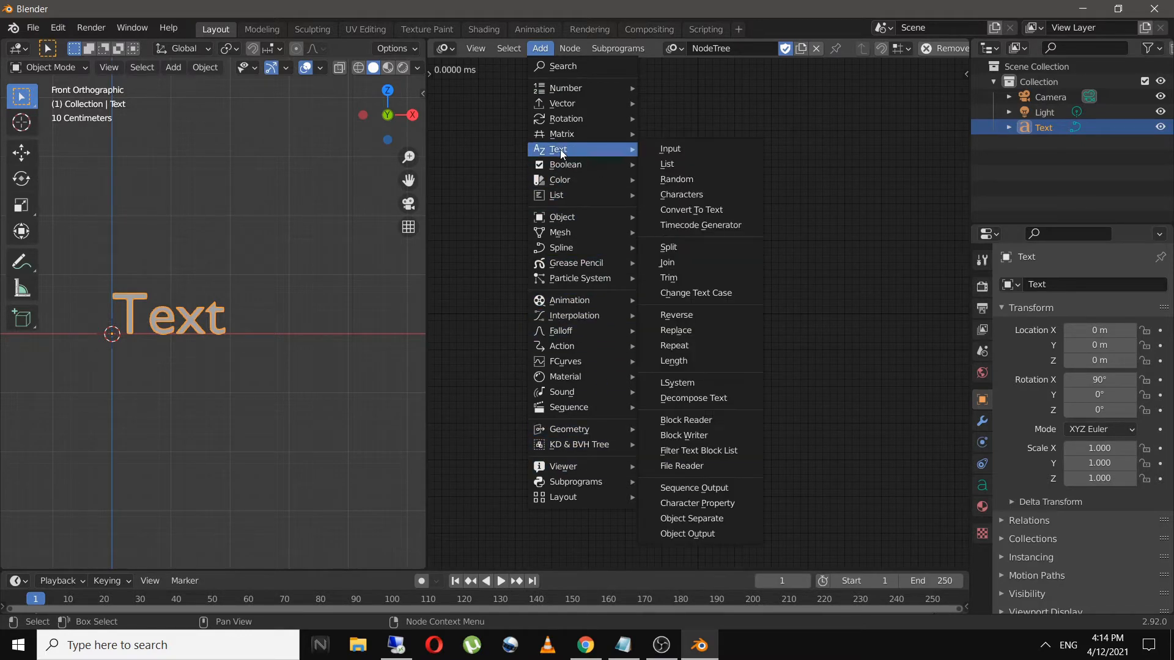
pyautogui.click(724, 529)
pyautogui.click(871, 284)
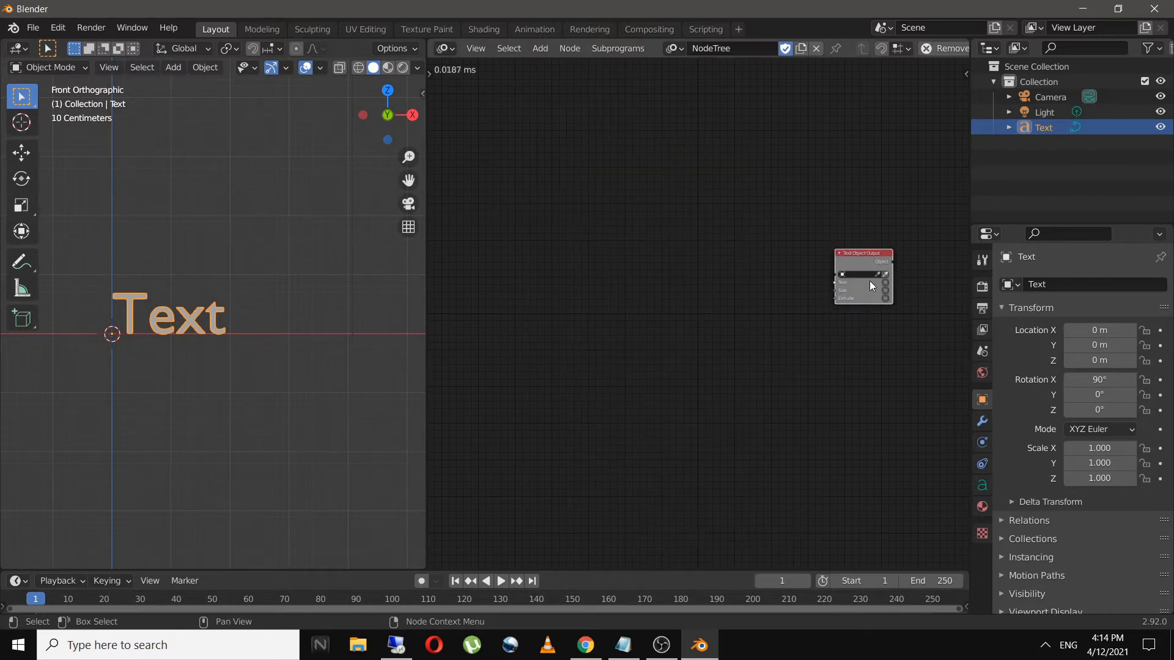
# - Assign the Text object from the viewport as the target of the Text Object Output node
pyautogui.scroll(6, 869, 280)
pyautogui.moveTo(870, 281); pyautogui.dragTo(660, 308, button='middle')
pyautogui.scroll(8, 828, 314)
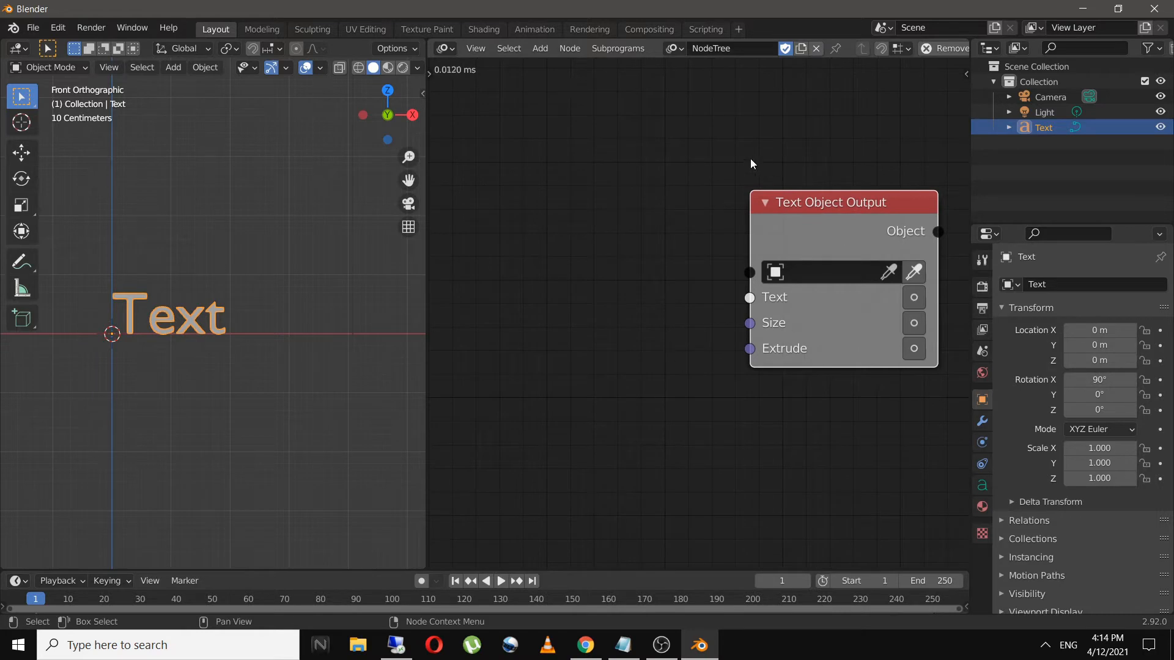
pyautogui.click(888, 272)
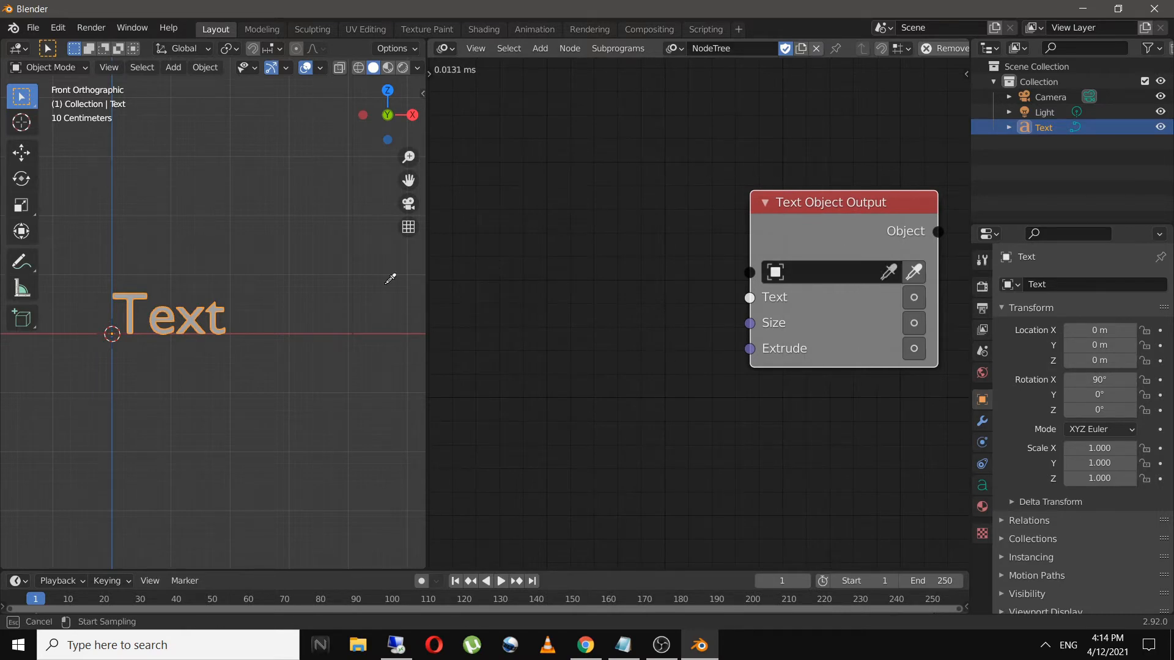
pyautogui.click(145, 298)
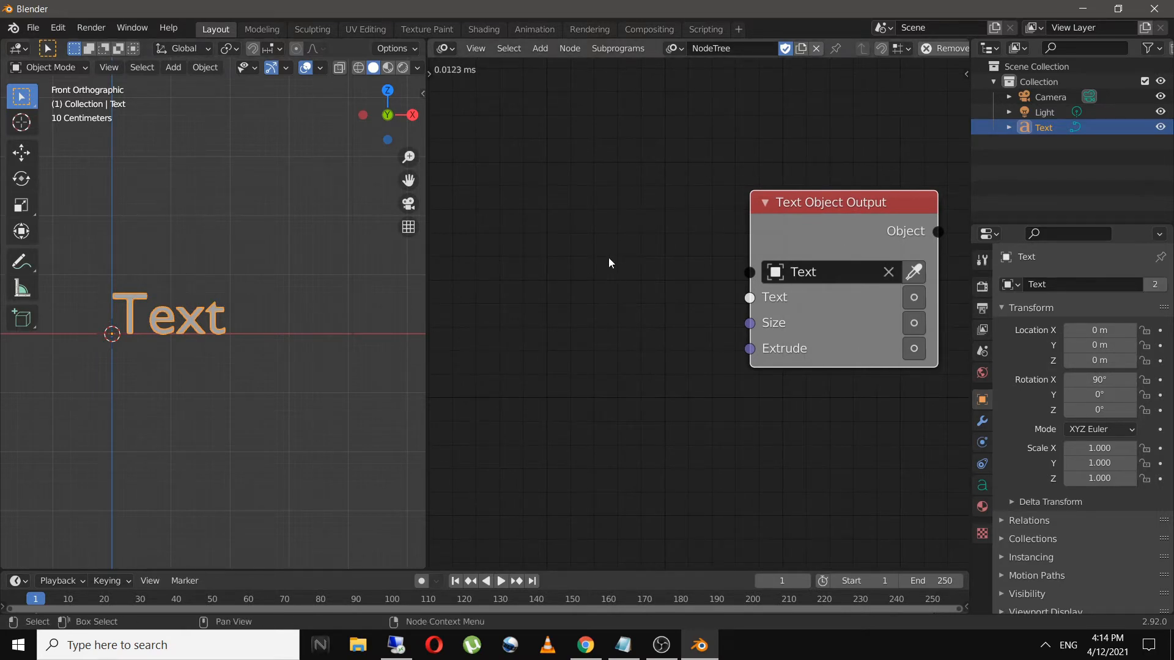
# - Add a Trim Text node, link its output to the Text input of the Text Object Output node, and enable that input
pyautogui.press('g')
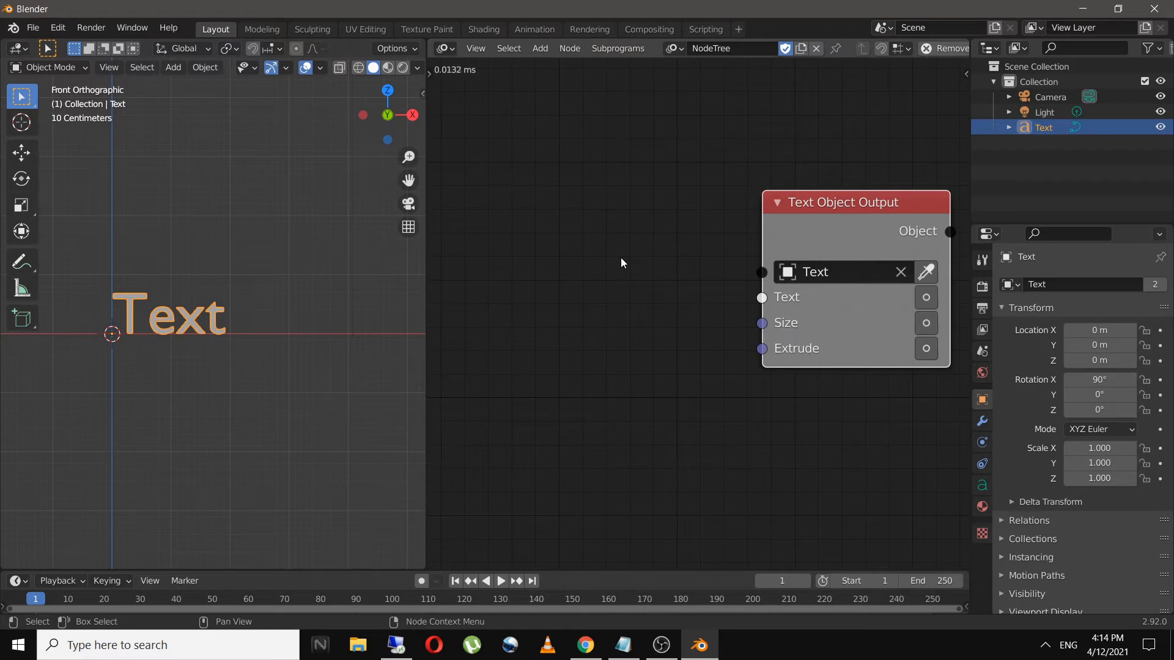
pyautogui.scroll(-6, 621, 262)
pyautogui.moveTo(595, 267); pyautogui.dragTo(633, 253, button='middle')
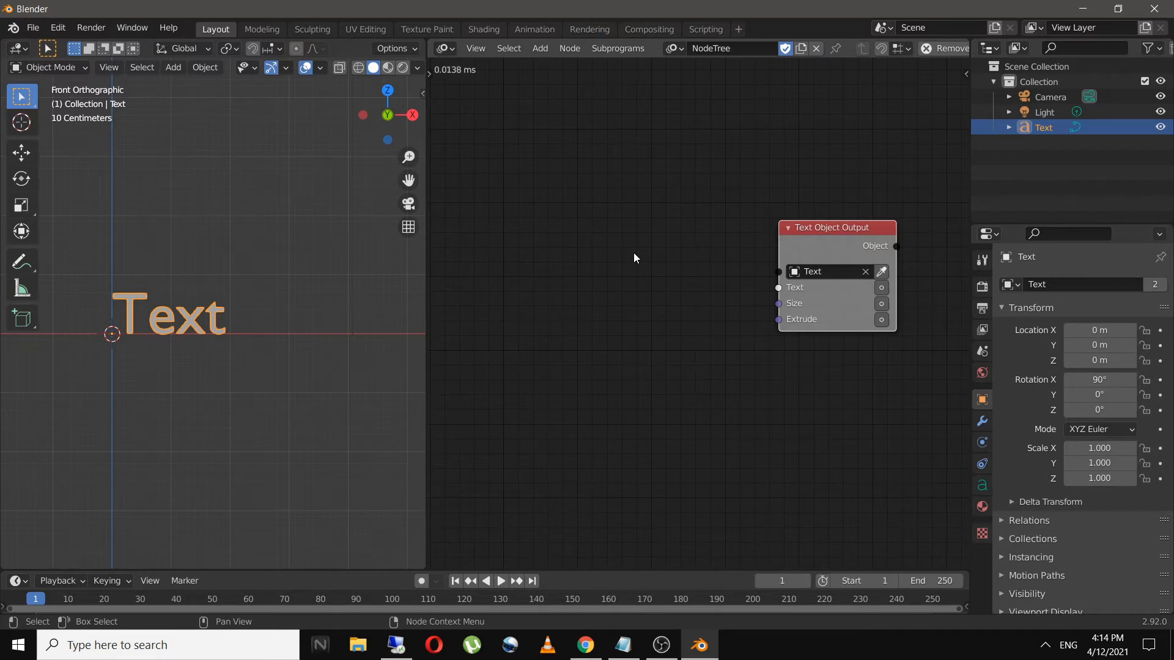
pyautogui.hotkey('shift', 'a')
pyautogui.moveTo(592, 195)
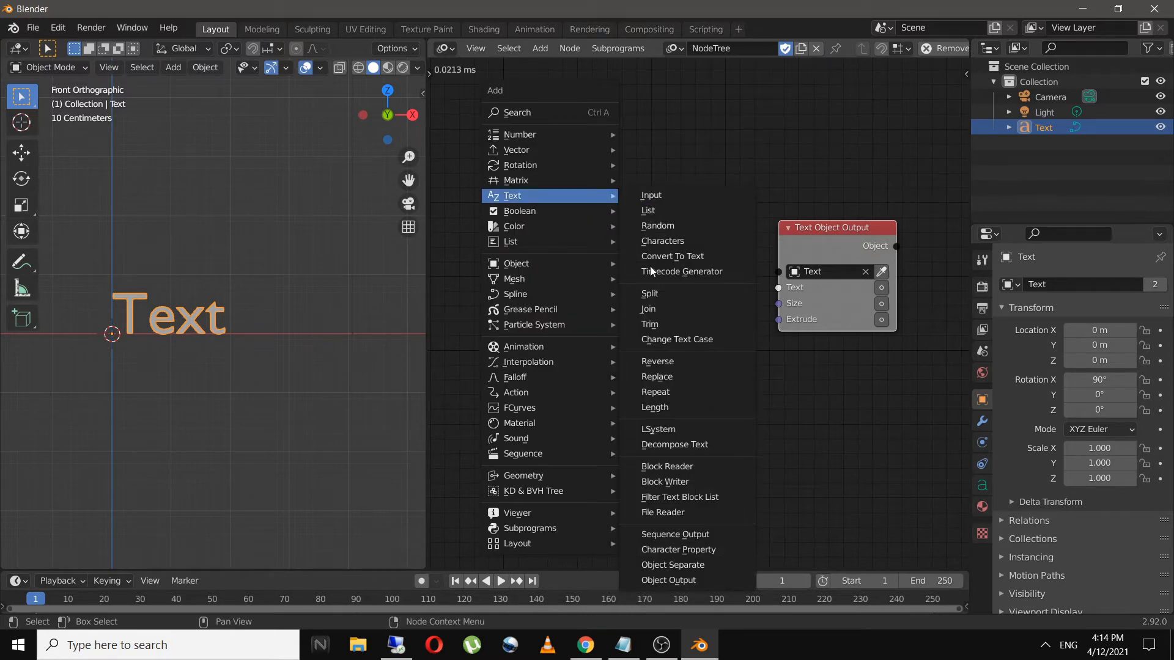
pyautogui.click(654, 323)
pyautogui.click(587, 230)
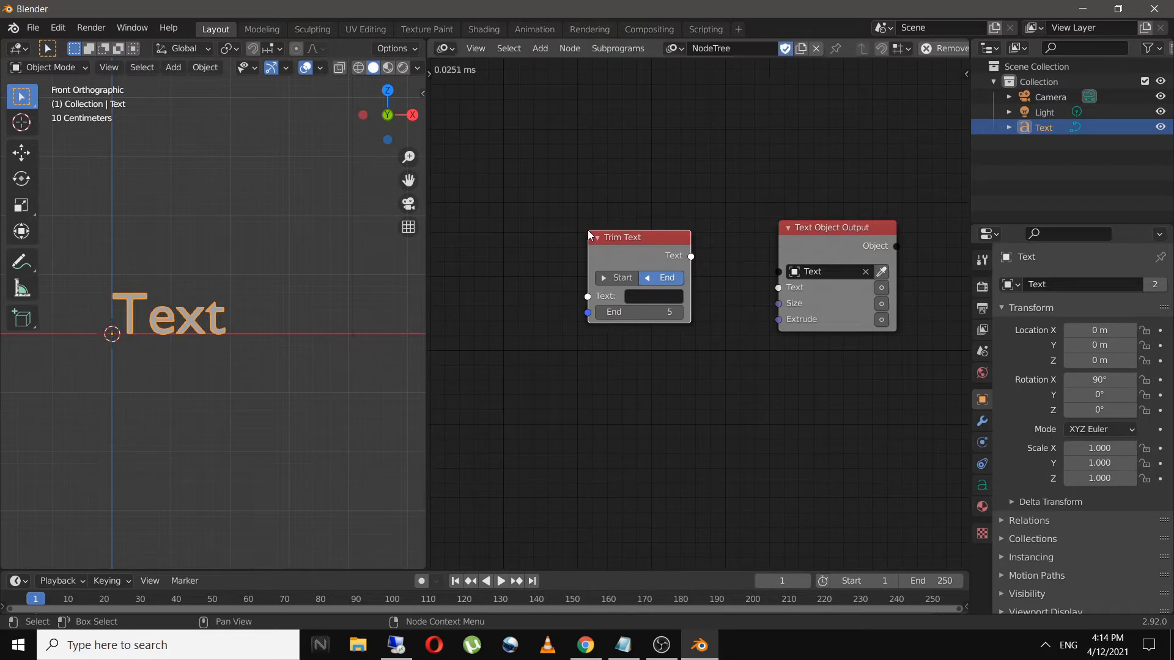
pyautogui.moveTo(755, 295); pyautogui.dragTo(778, 288)
pyautogui.click(881, 290)
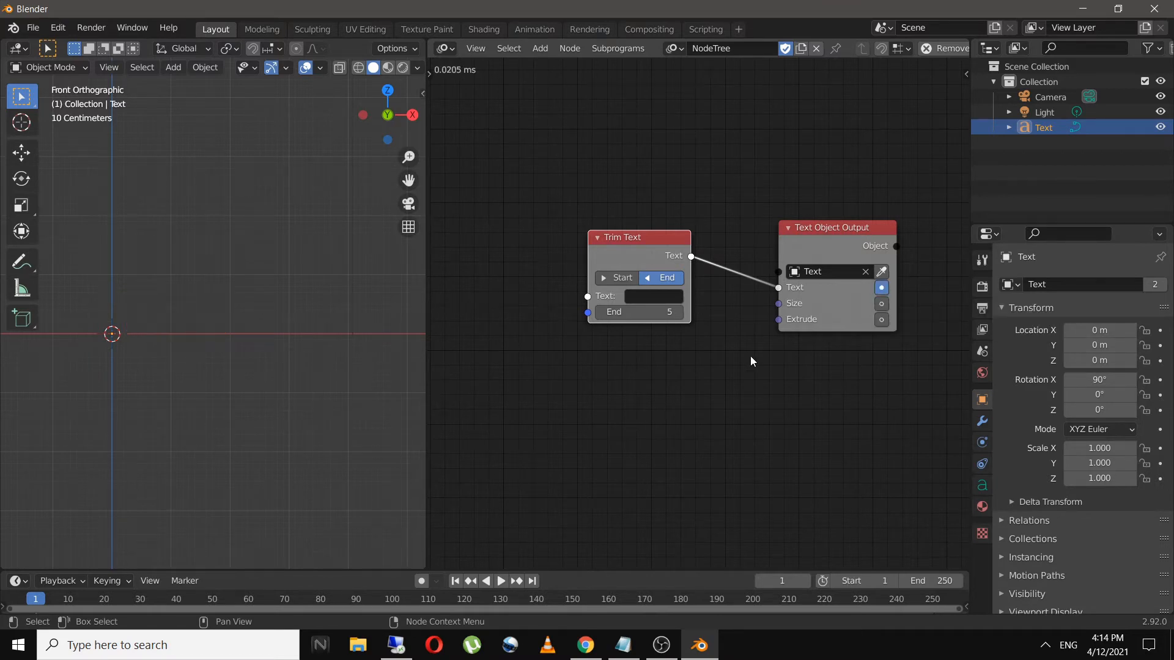
# - Enter "blenderworks" as the text of the Trim Text node
pyautogui.moveTo(568, 340); pyautogui.dragTo(618, 346, button='middle')
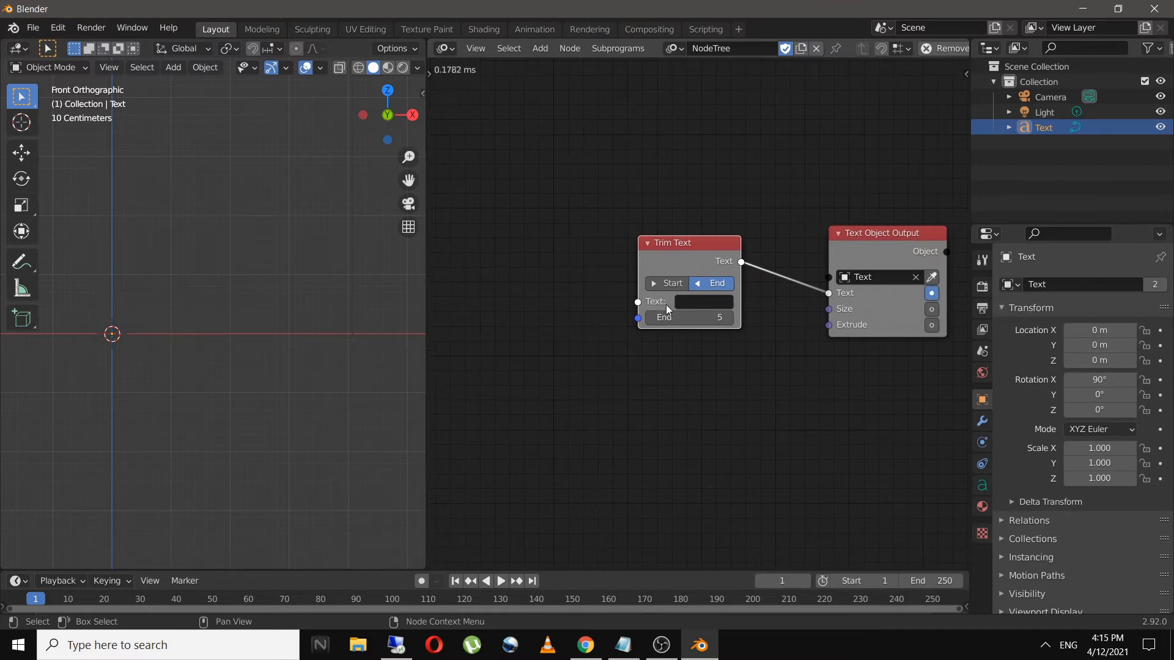
pyautogui.click(705, 300)
pyautogui.write('blende')
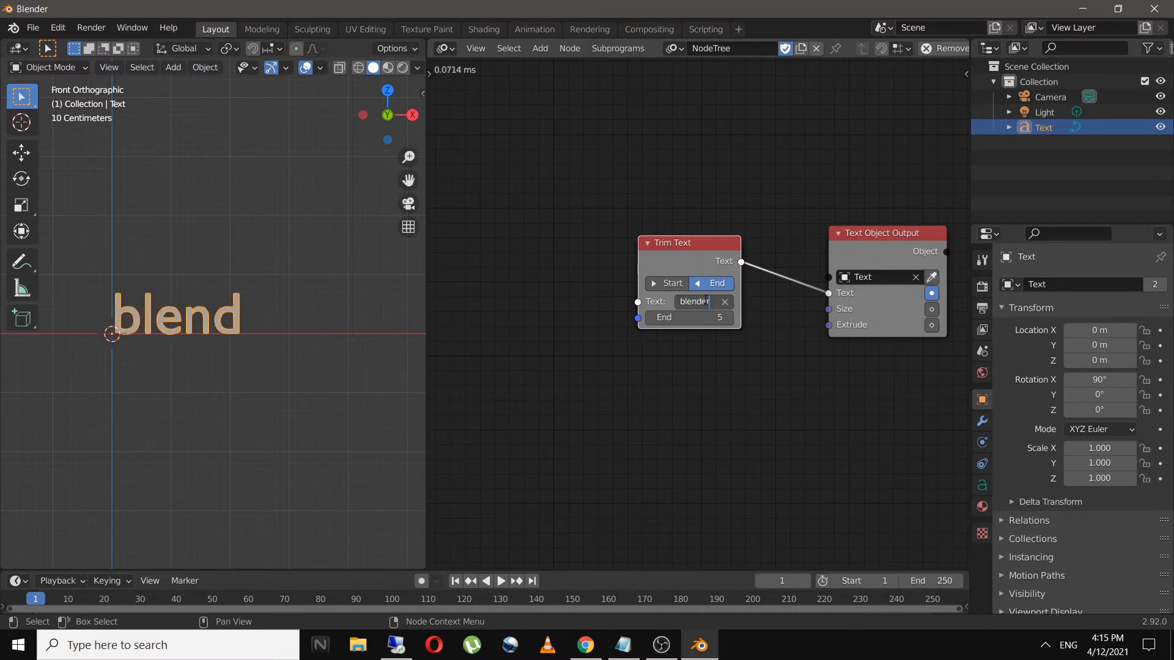
pyautogui.write('rworks')
pyautogui.click(629, 357)
# - Try raising the Trim Text node's End value to 58 and set it back to 5
pyautogui.moveTo(685, 318); pyautogui.dragTo(724, 317)
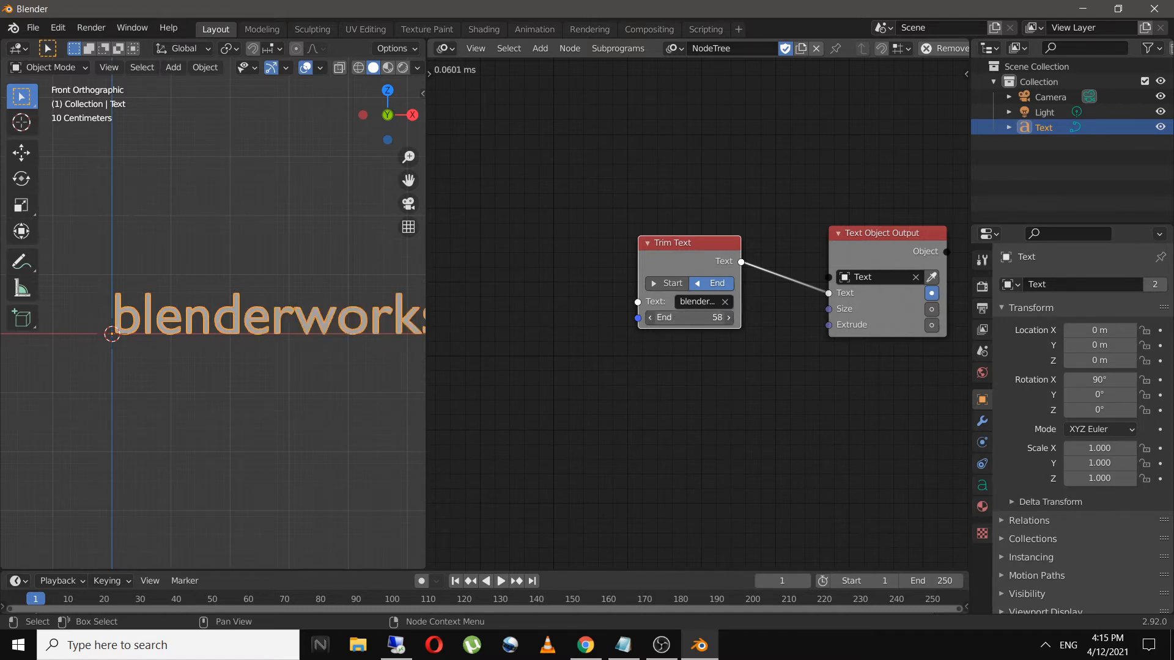
pyautogui.click(667, 317)
pyautogui.write('22')
pyautogui.press('BackSpace')
pyautogui.press('BackSpace')
pyautogui.write('5')
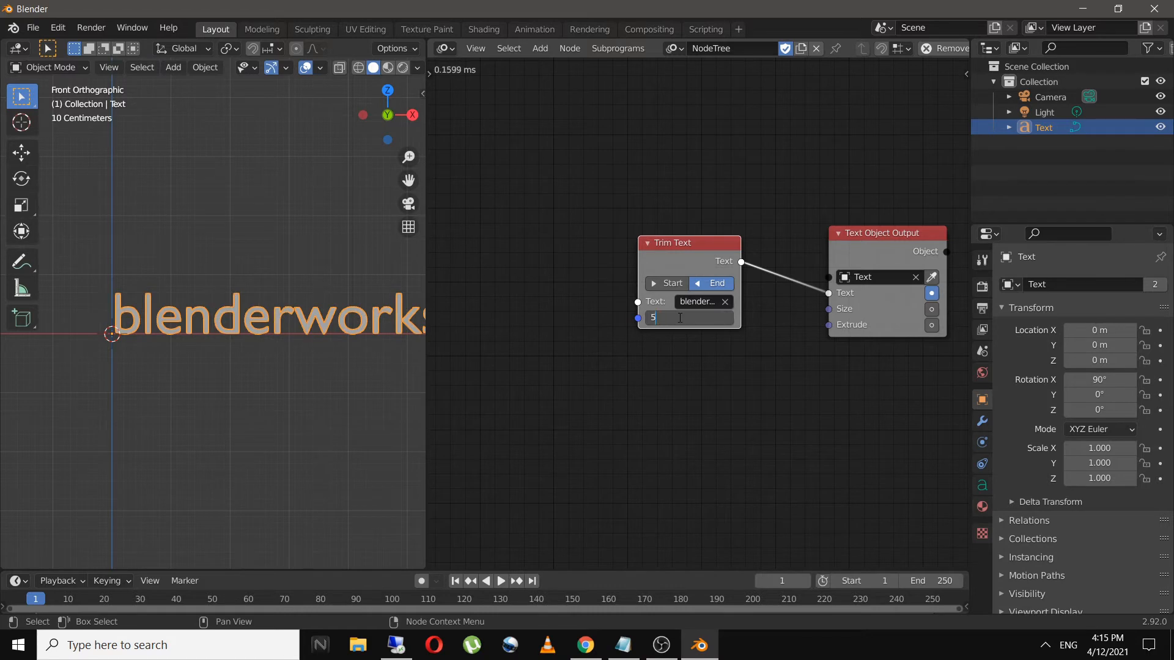
pyautogui.press('Return')
# - Add a Time Info node and connect its Frame output to the End input of the Trim Text node
pyautogui.moveTo(586, 373); pyautogui.dragTo(606, 364, button='middle')
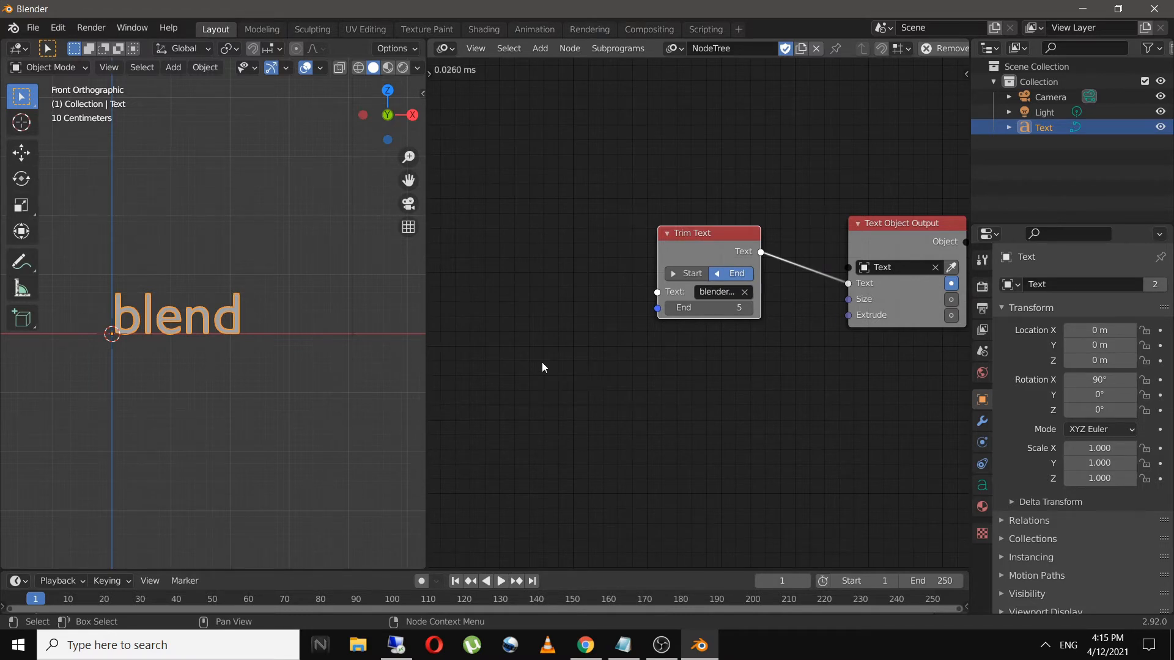
pyautogui.hotkey('shift', 'a')
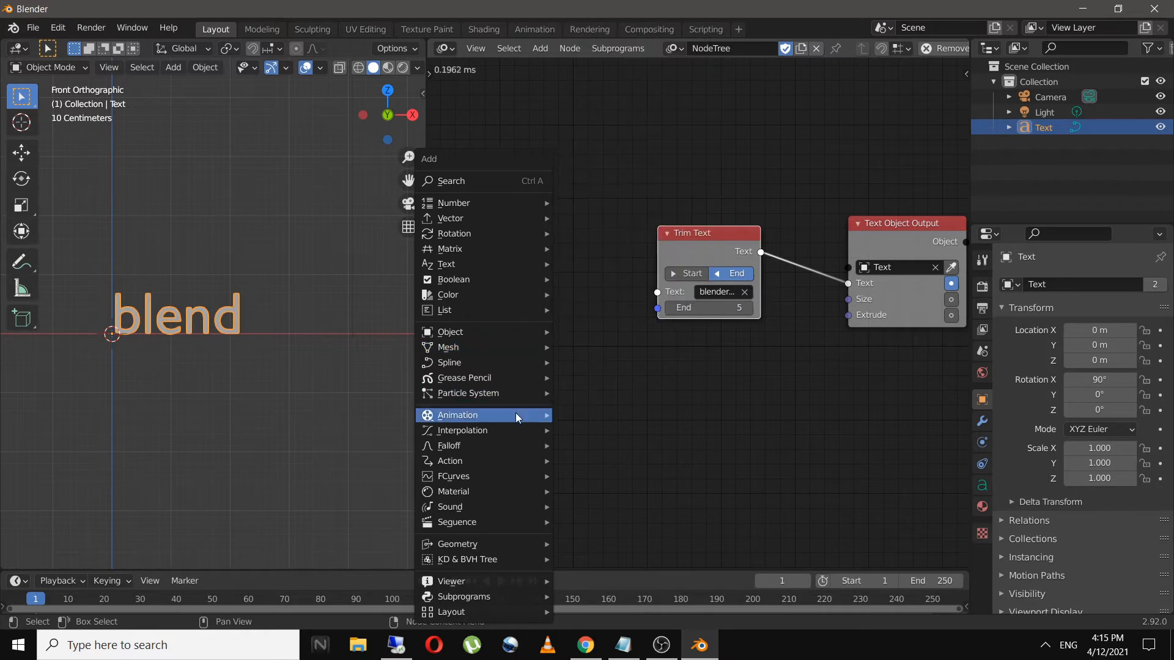
pyautogui.moveTo(515, 416)
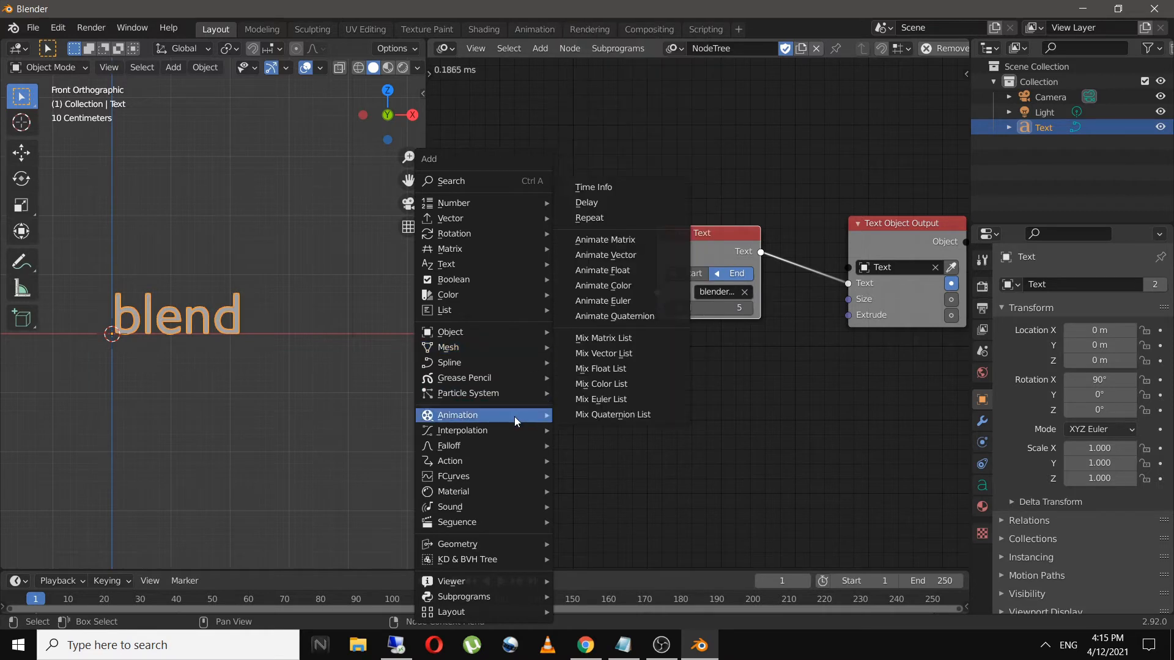
pyautogui.click(602, 187)
pyautogui.click(465, 276)
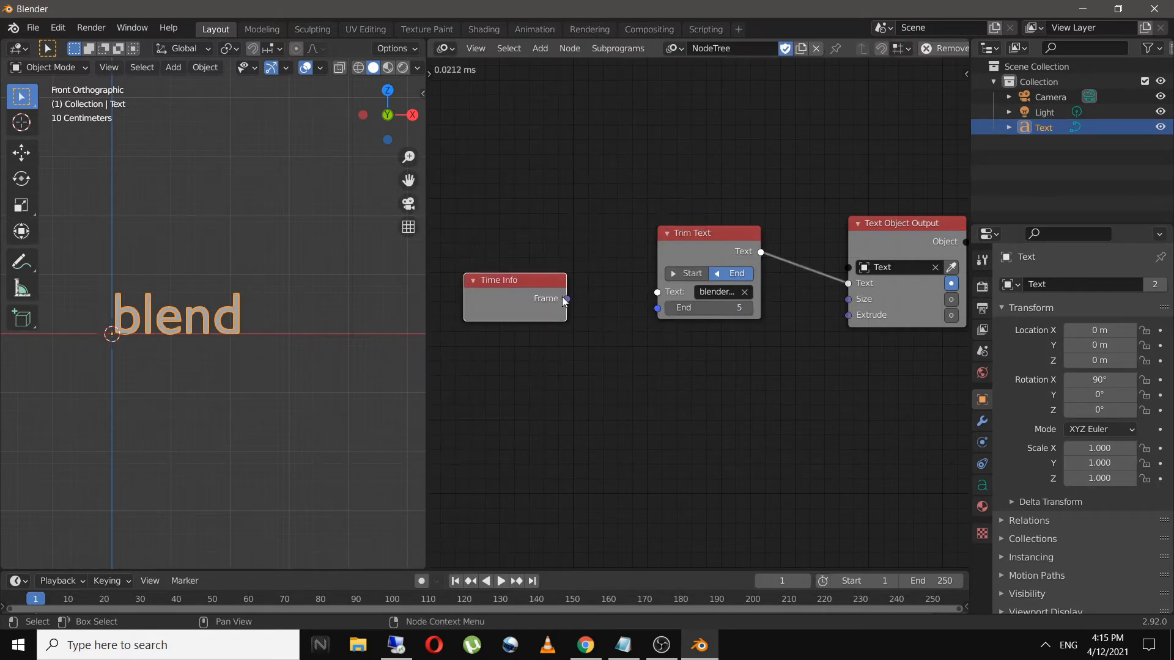
pyautogui.moveTo(567, 299); pyautogui.dragTo(657, 308)
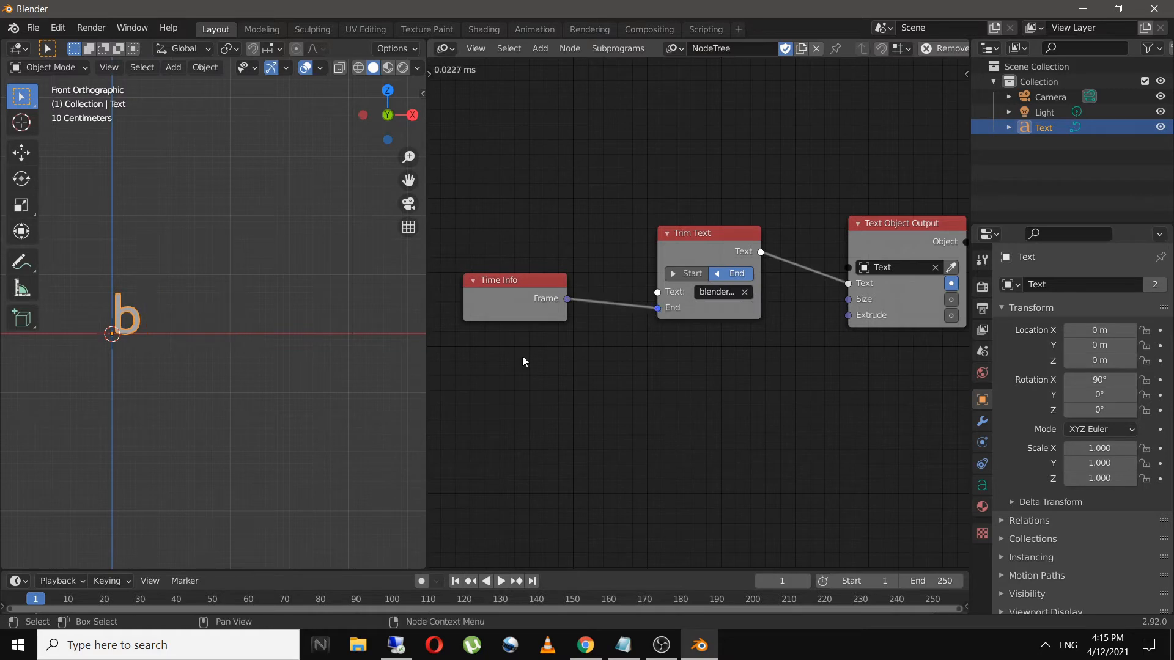
# - Enlarge the timeline area and play the animation from the first frame to preview the text being written in a perspective view
pyautogui.moveTo(471, 570); pyautogui.dragTo(506, 507)
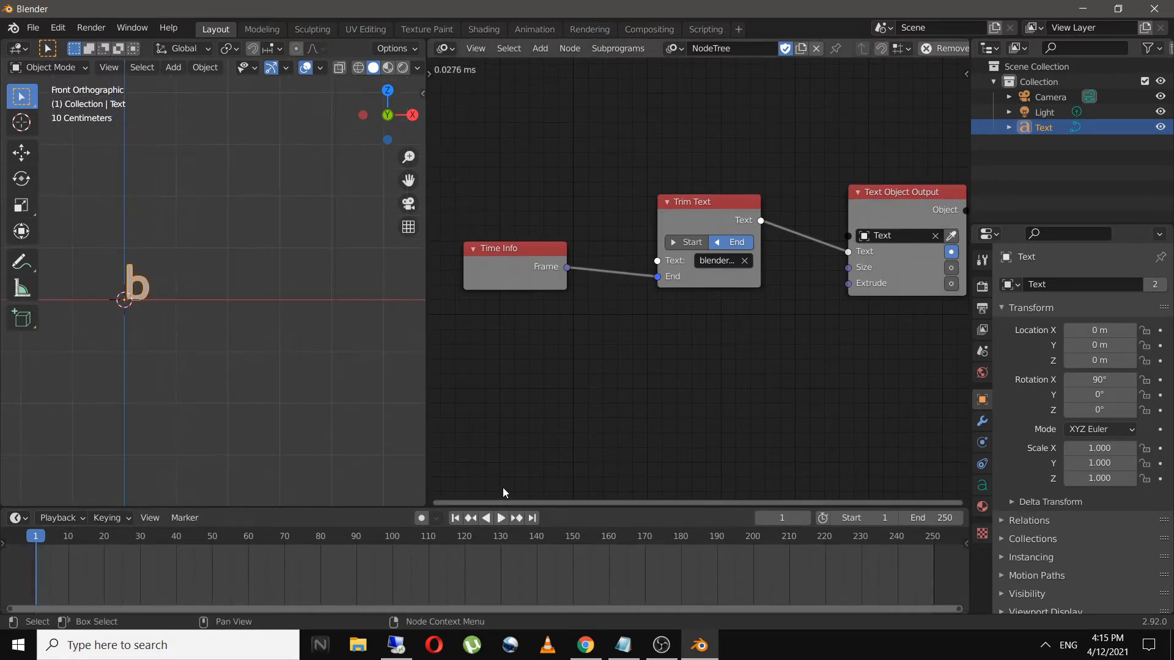
pyautogui.click(500, 518)
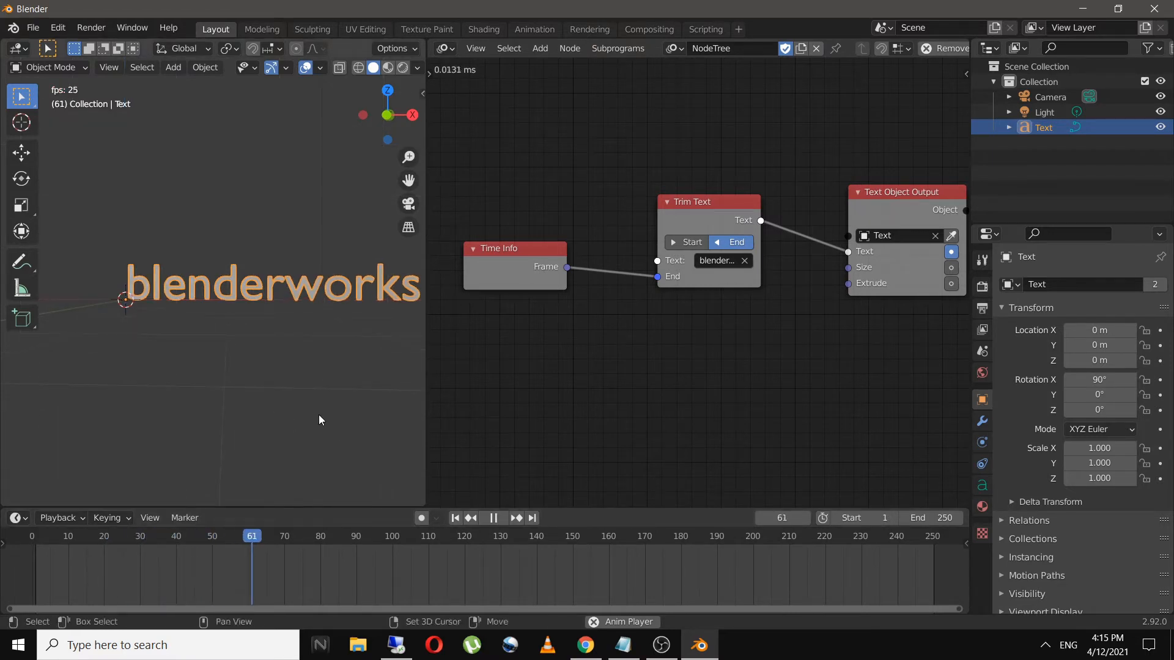
pyautogui.moveTo(318, 415); pyautogui.dragTo(289, 420, button='middle')
pyautogui.scroll(-1, 290, 417)
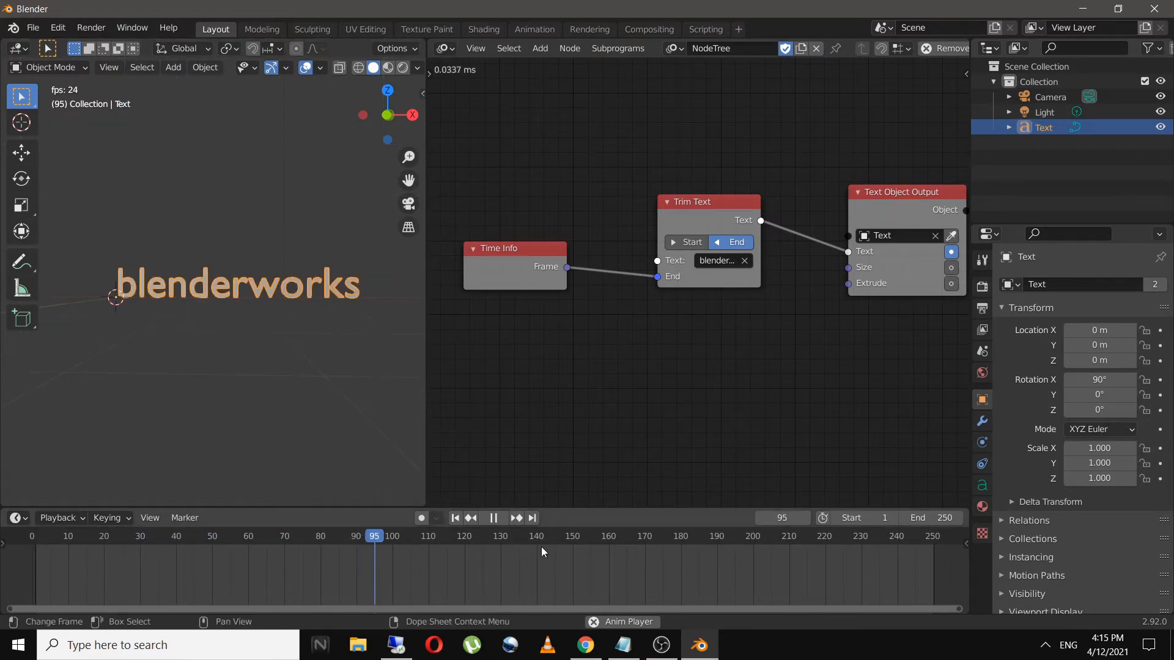
pyautogui.click(492, 518)
pyautogui.click(455, 518)
pyautogui.click(500, 518)
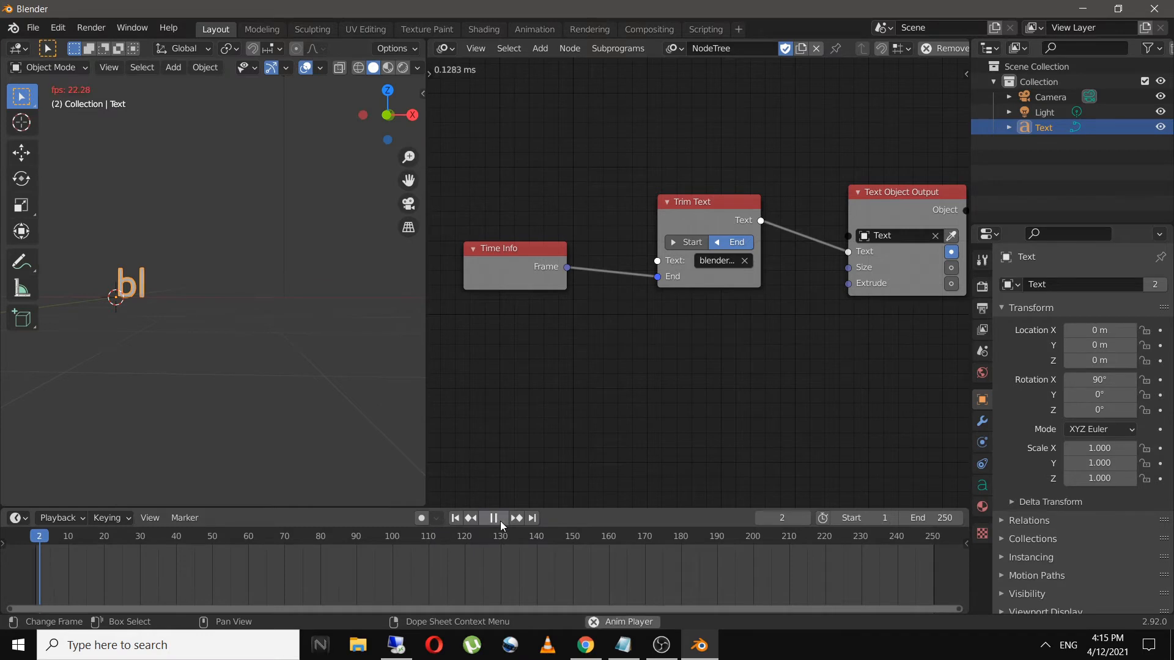
pyautogui.click(500, 522)
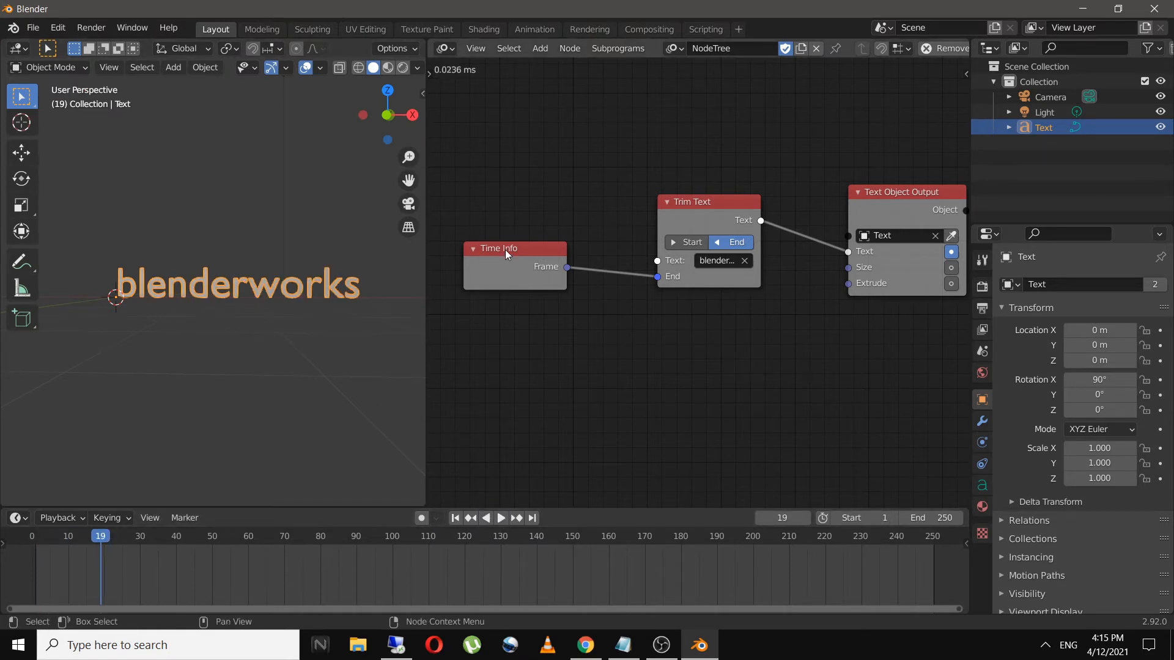
# - Move the Time Info node aside and insert a Delay Time node into the link between Time Info and Trim Text
pyautogui.moveTo(505, 250); pyautogui.dragTo(470, 221)
pyautogui.hotkey('shift', 'a')
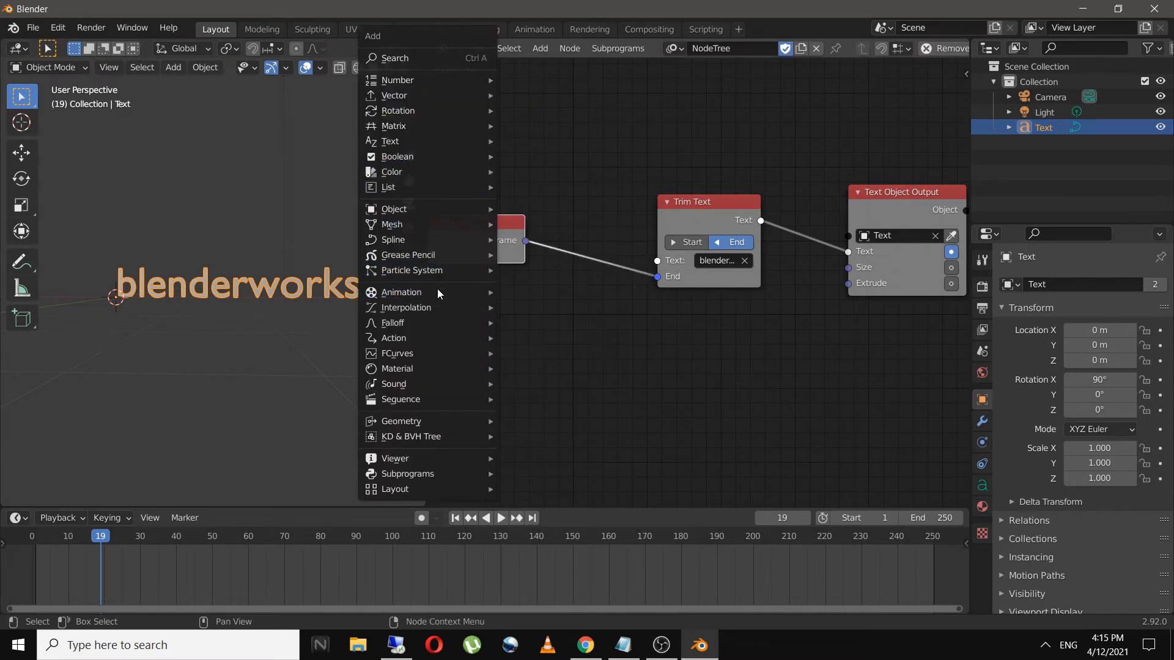
pyautogui.moveTo(434, 296)
pyautogui.click(527, 307)
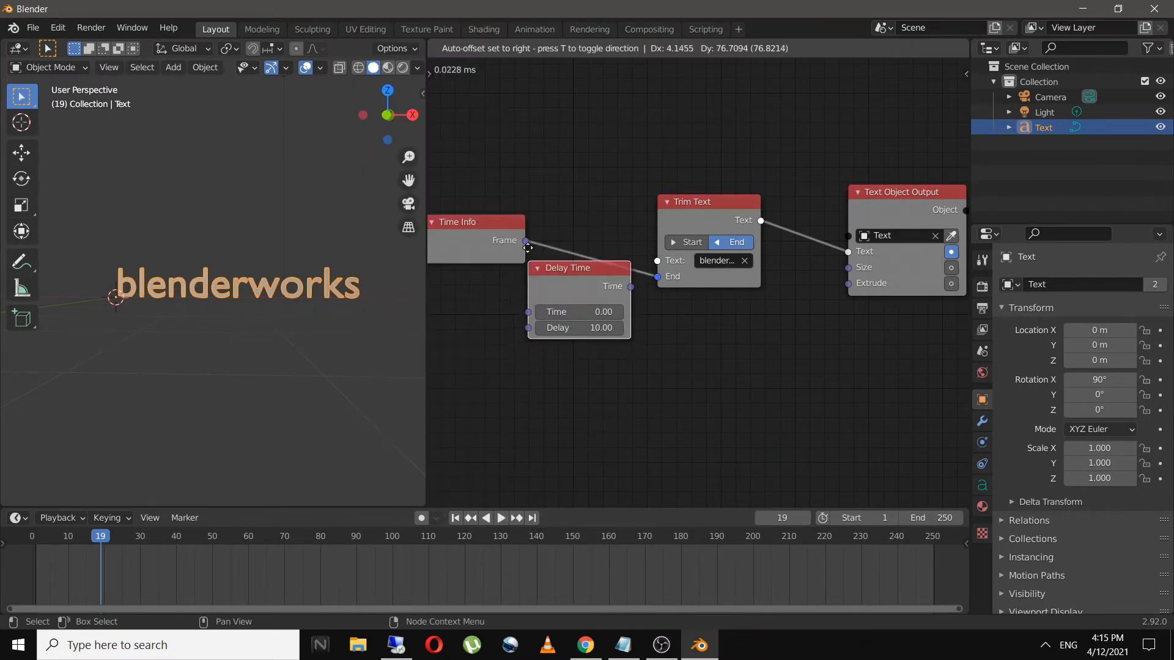
pyautogui.click(584, 245)
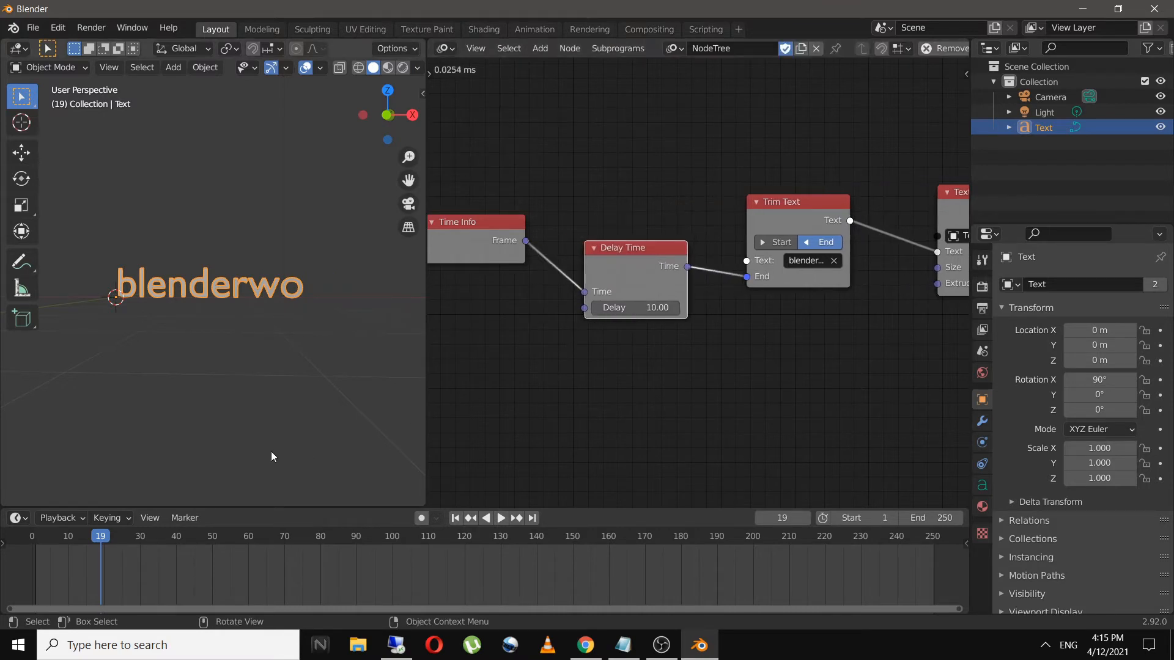
# - Scrub to frame 10 and play the animation from the first frame to check the delayed start of the text
pyautogui.click(75, 542)
pyautogui.press('space')
pyautogui.moveTo(74, 543); pyautogui.dragTo(69, 543)
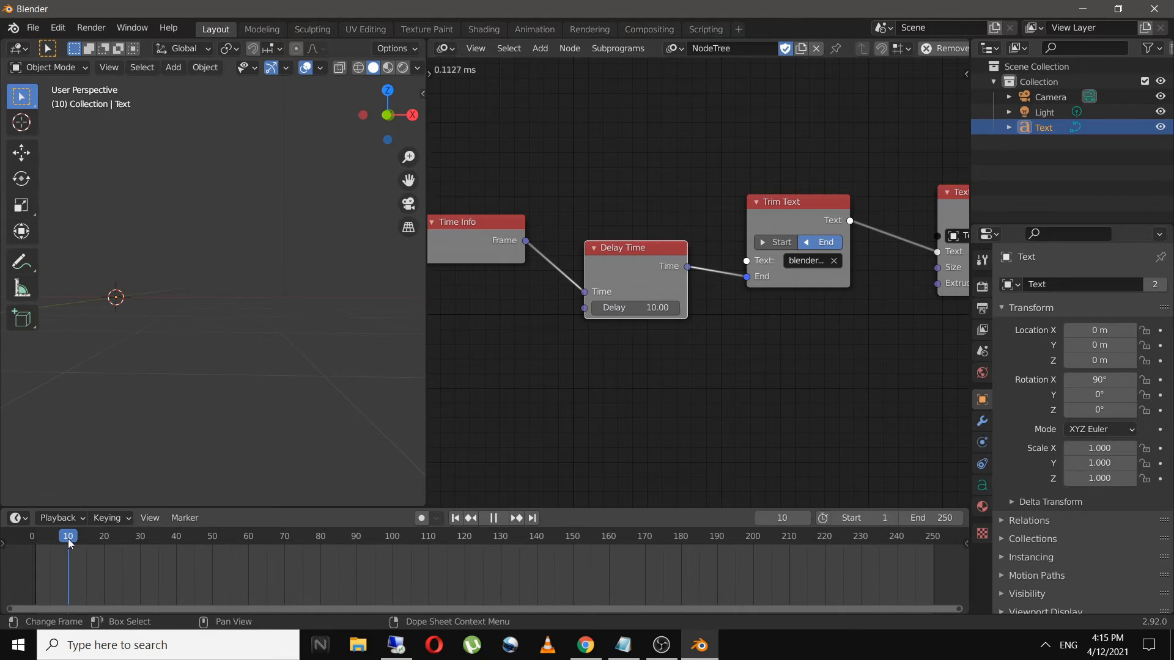
pyautogui.press('space')
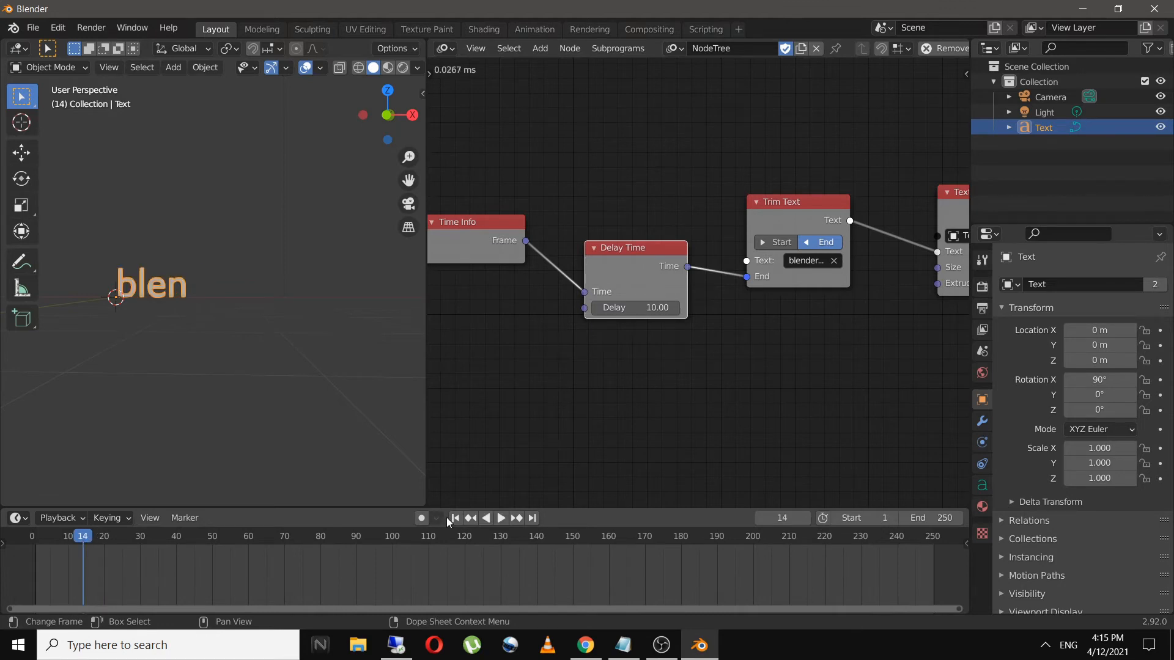
pyautogui.click(455, 517)
pyautogui.click(500, 518)
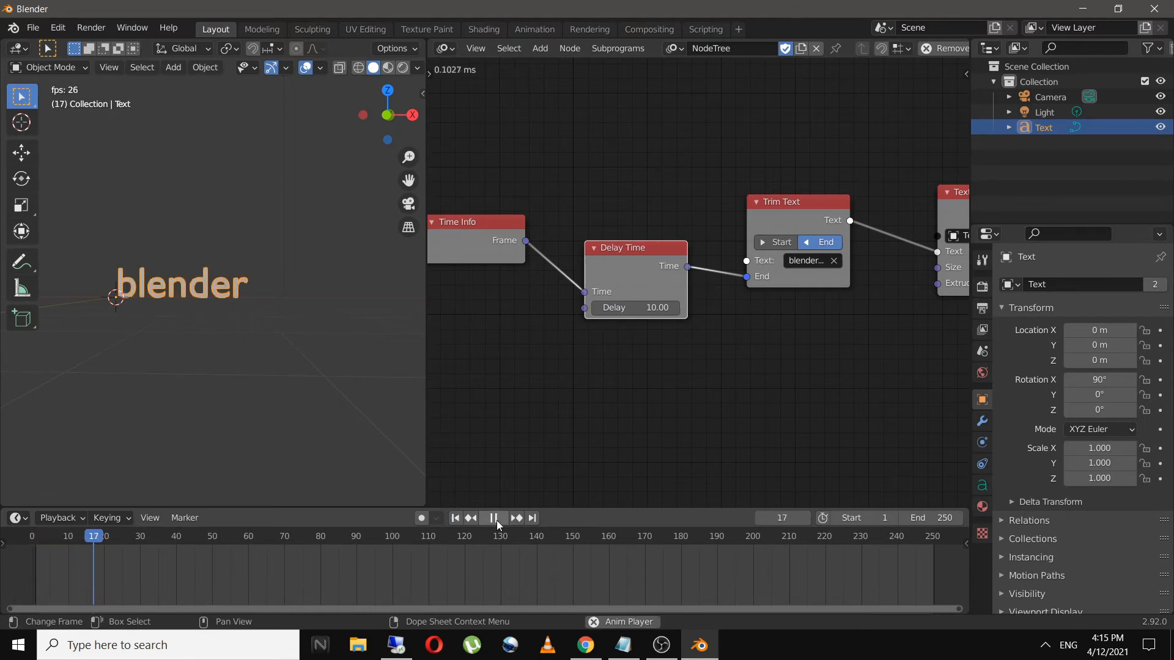
pyautogui.click(494, 518)
# - Test a delay of 50 on the Delay Time node by playing the animation, and set the delay back to 10
pyautogui.click(637, 306)
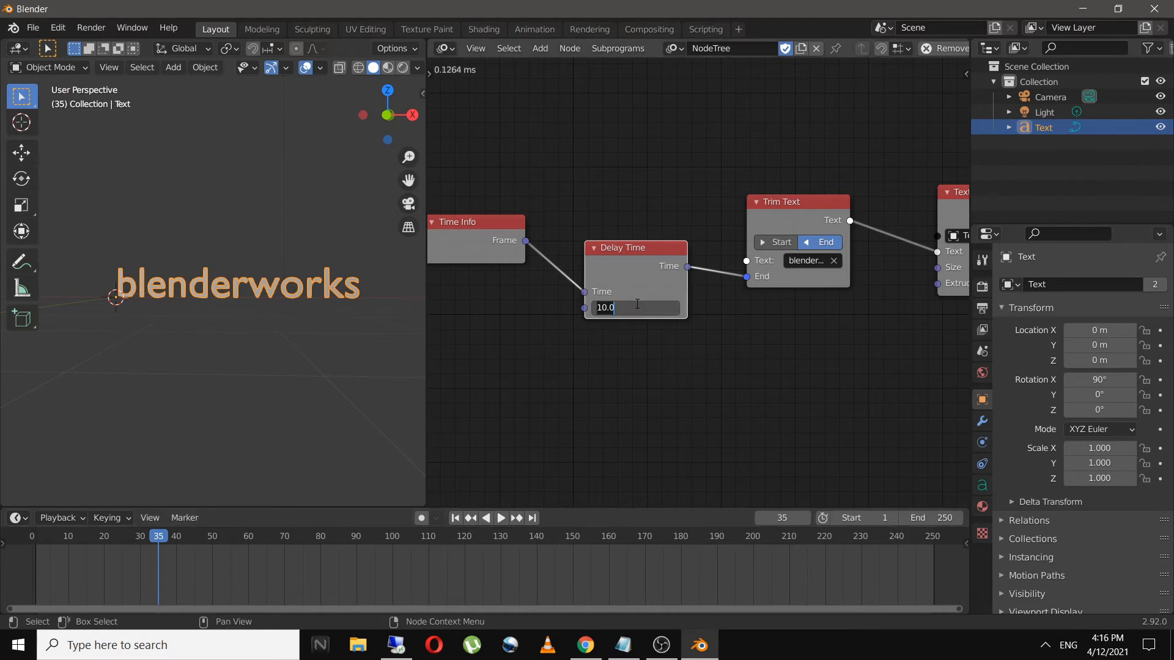
pyautogui.write('50')
pyautogui.press('Return')
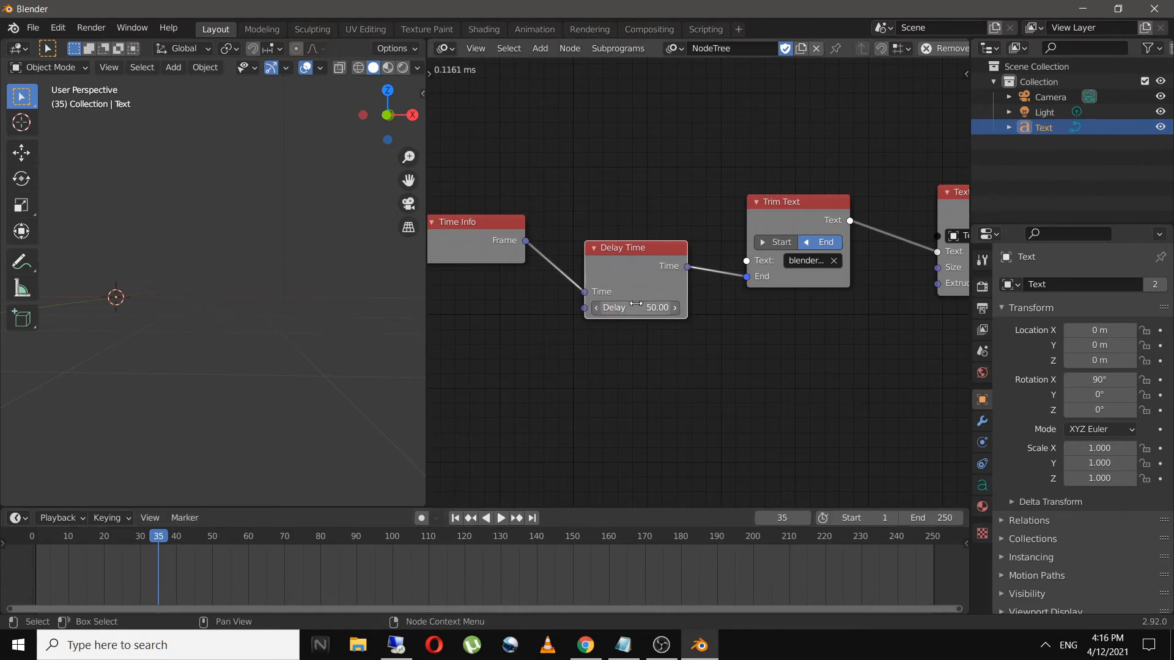
pyautogui.click(458, 518)
pyautogui.click(501, 518)
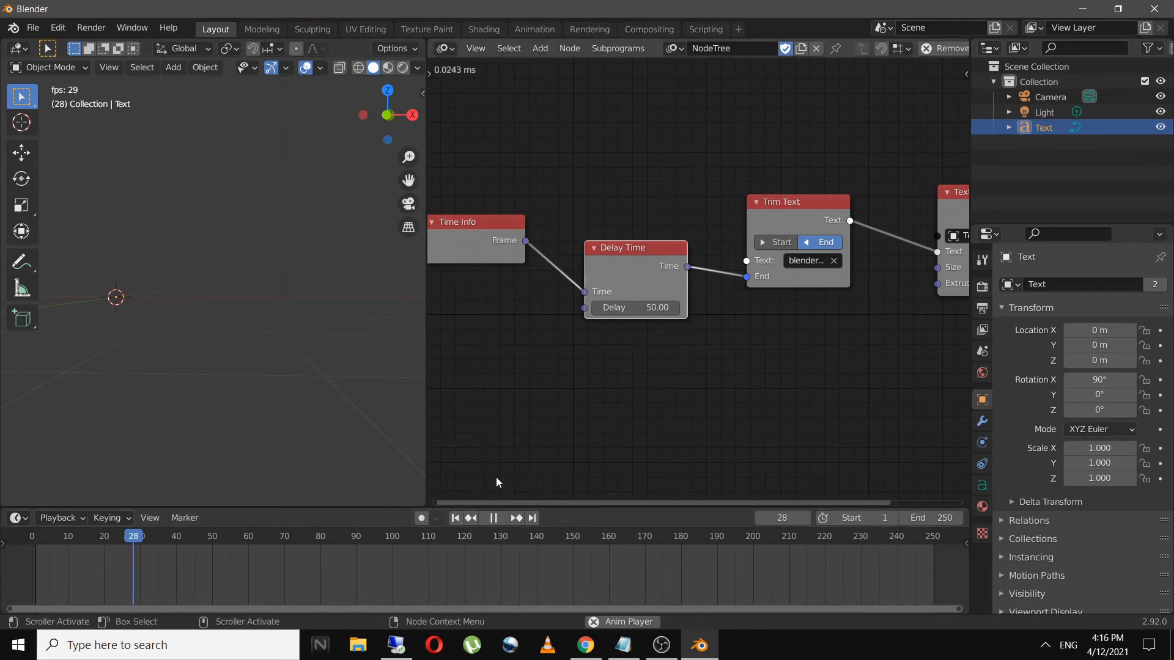
pyautogui.click(494, 518)
pyautogui.click(644, 308)
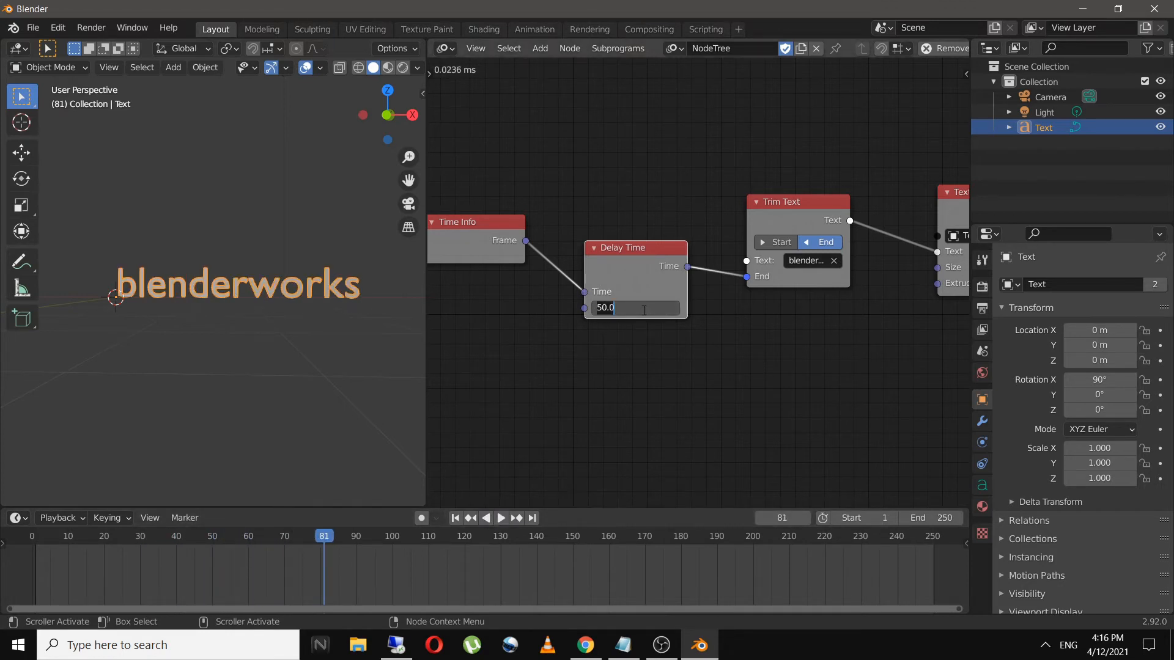
pyautogui.write('10')
pyautogui.press('Return')
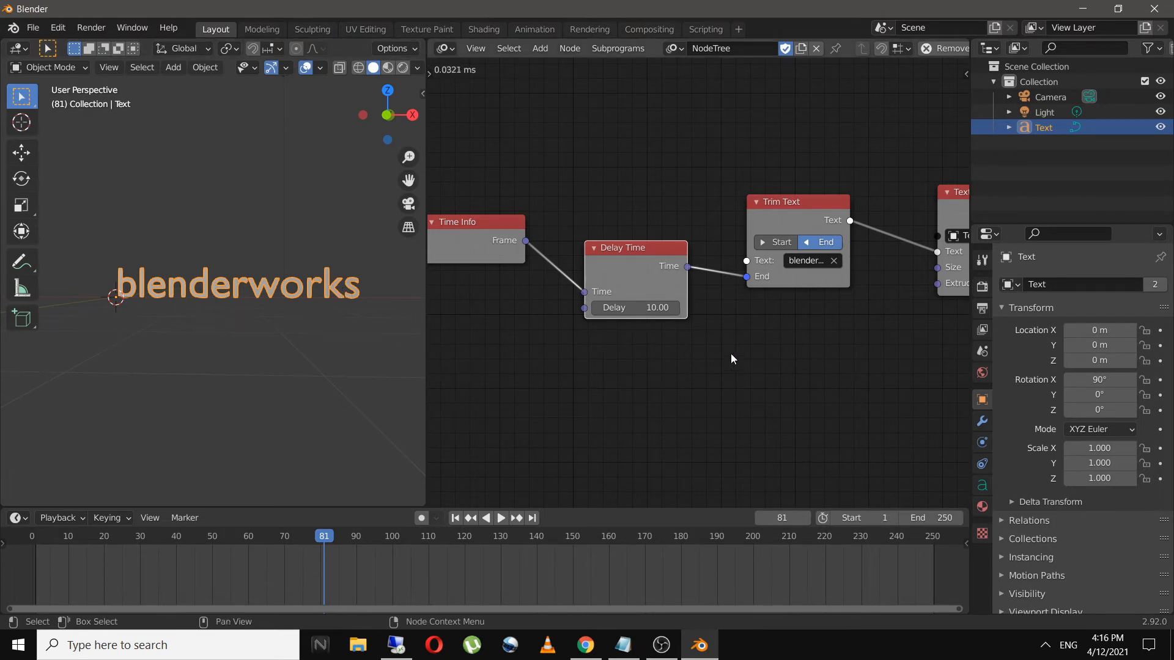
# - Move the Trim Text node up and insert a Math node into the link between Delay Time and Trim Text
pyautogui.moveTo(740, 347); pyautogui.dragTo(626, 353, button='middle')
pyautogui.moveTo(638, 160); pyautogui.dragTo(886, 325)
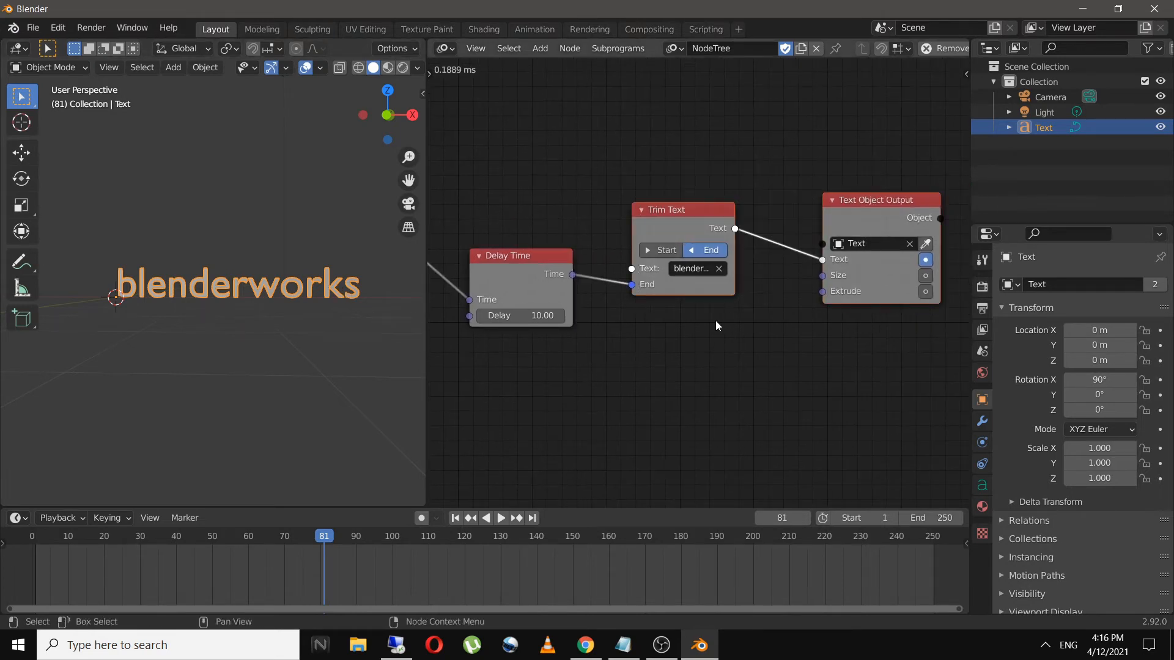
pyautogui.moveTo(659, 214); pyautogui.dragTo(704, 84)
pyautogui.hotkey('shift', 'a')
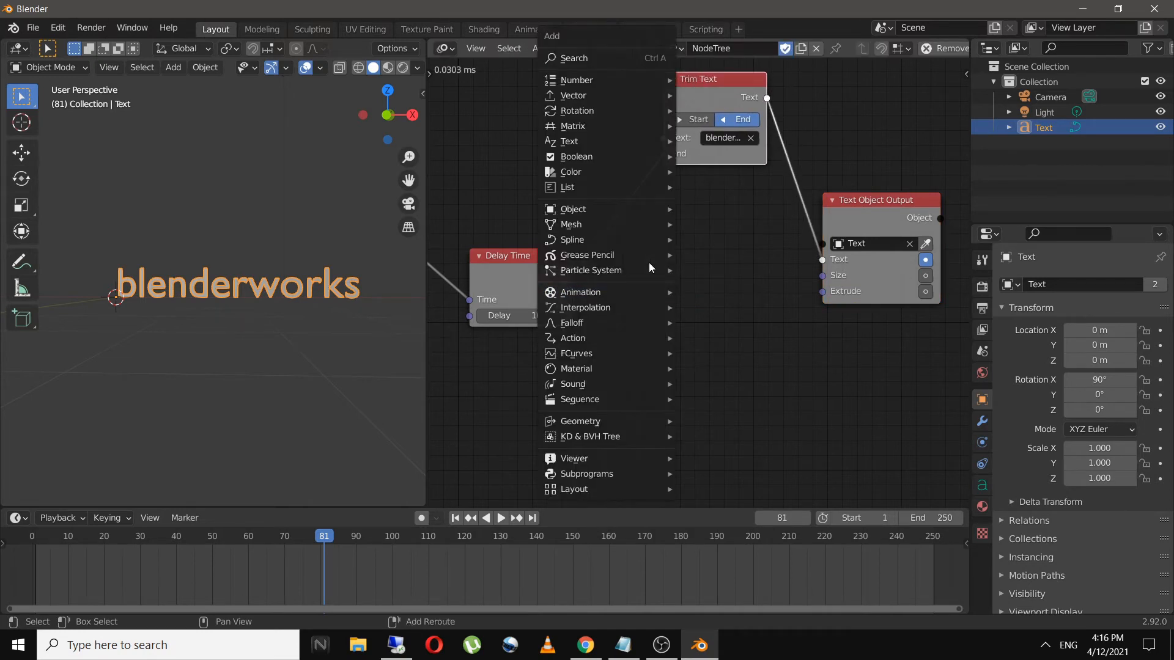
pyautogui.moveTo(600, 77)
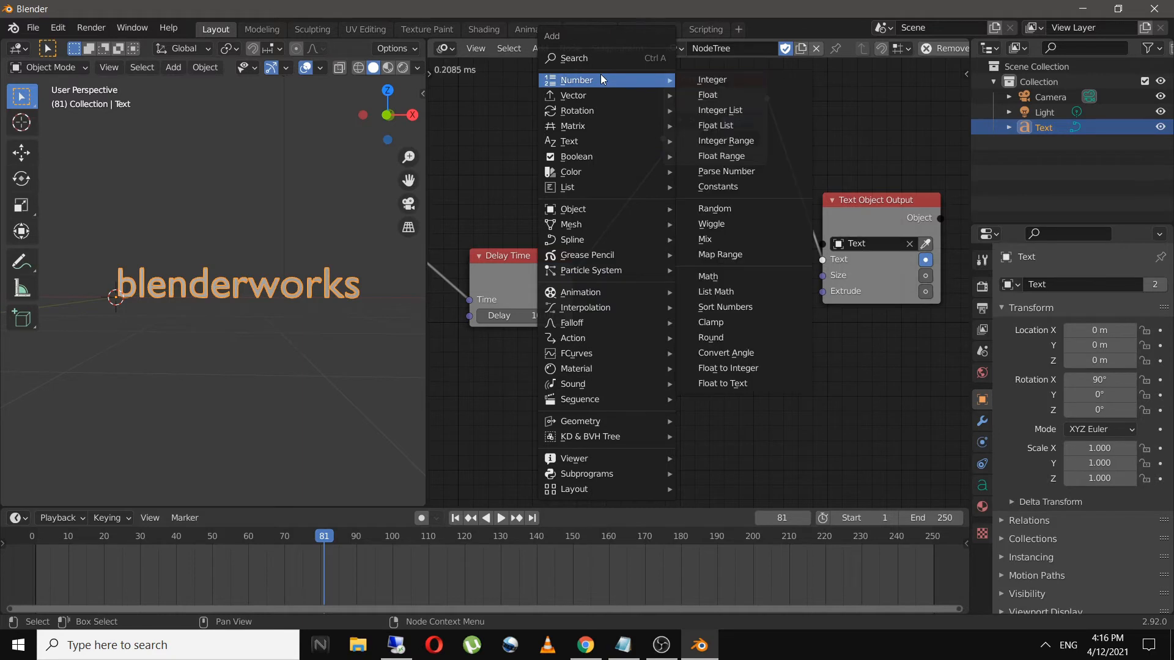
pyautogui.click(748, 277)
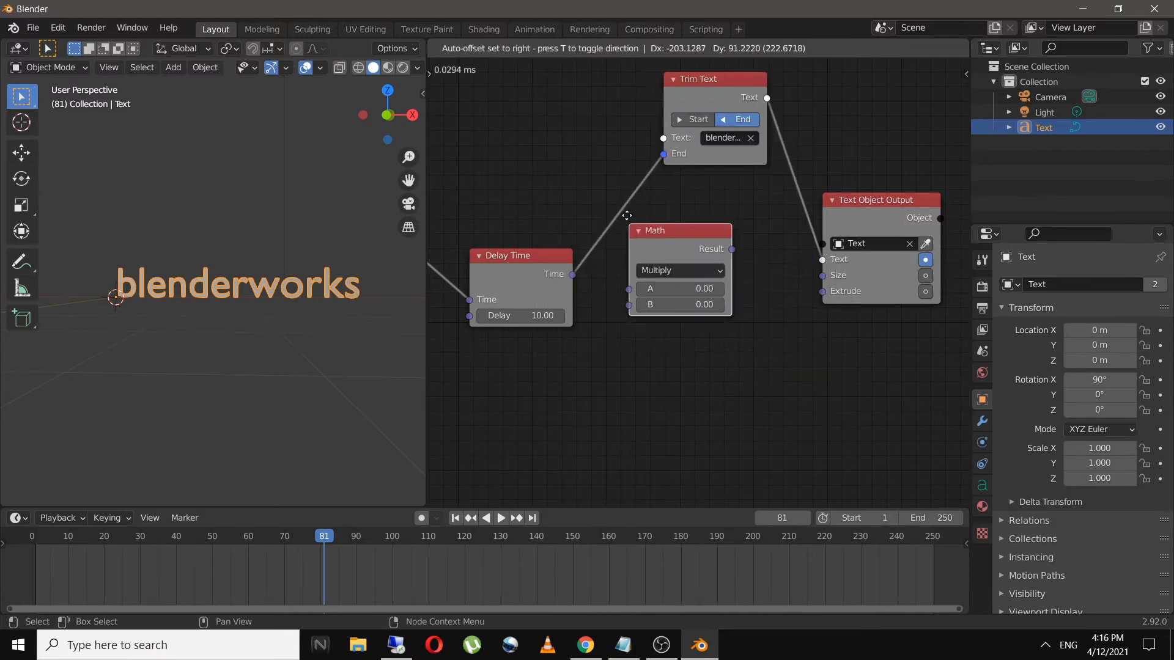
pyautogui.click(691, 290)
# - Set the Math node's operation to Divide with a B value of 4
pyautogui.click(707, 245)
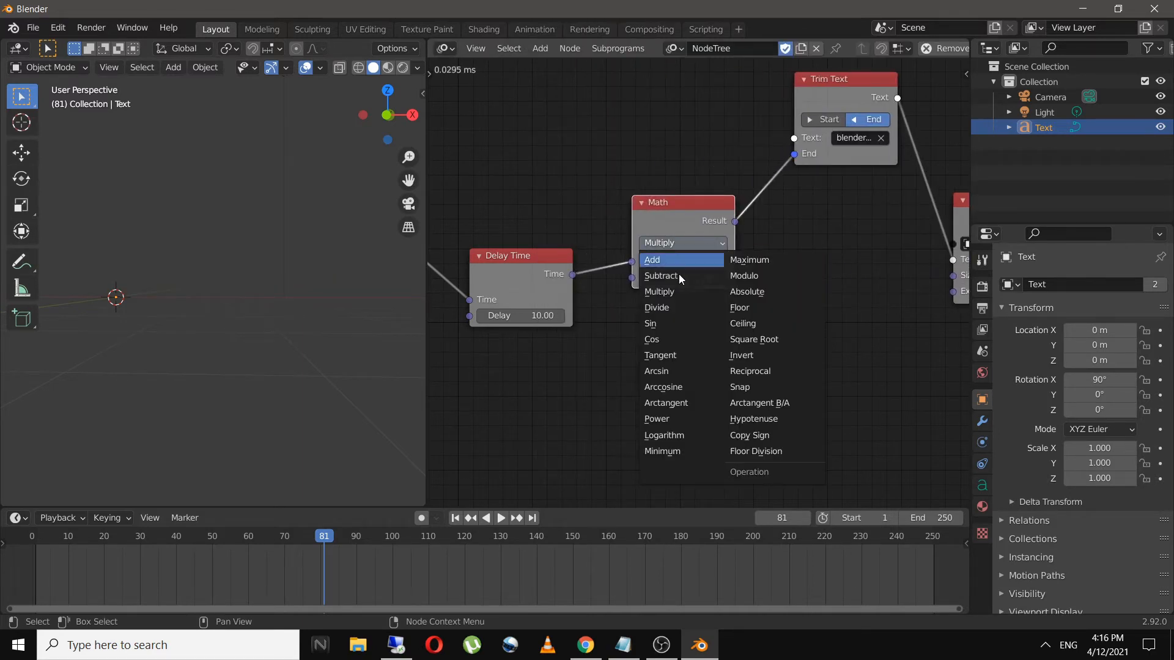
pyautogui.click(674, 301)
pyautogui.click(685, 278)
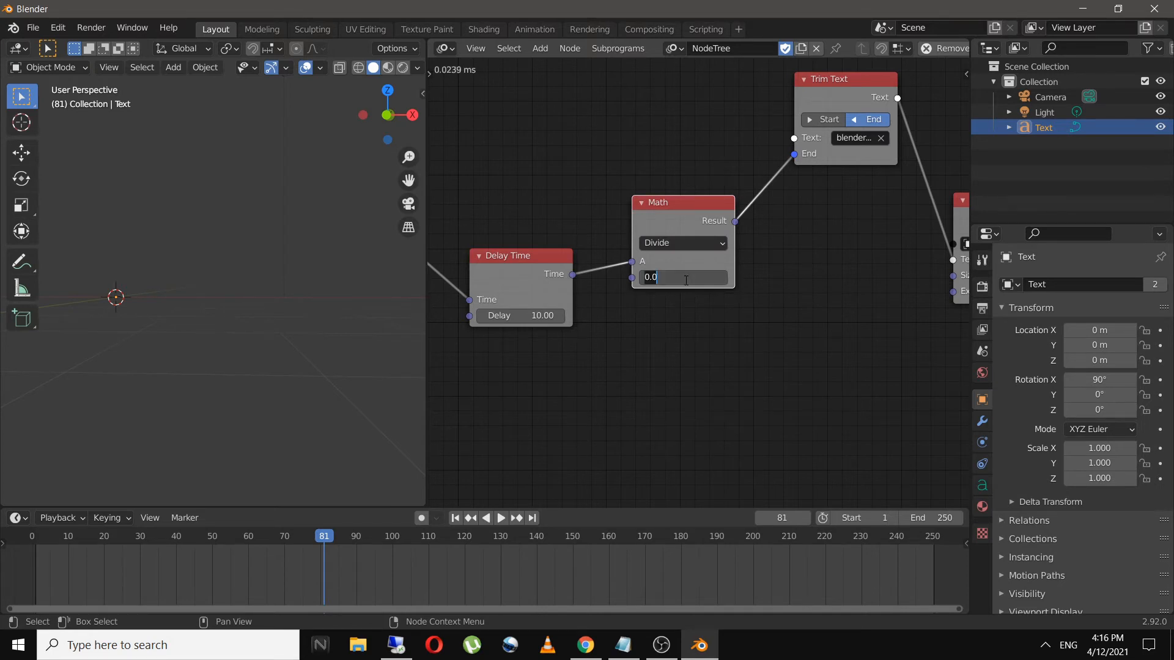
pyautogui.write('4')
pyautogui.press('Return')
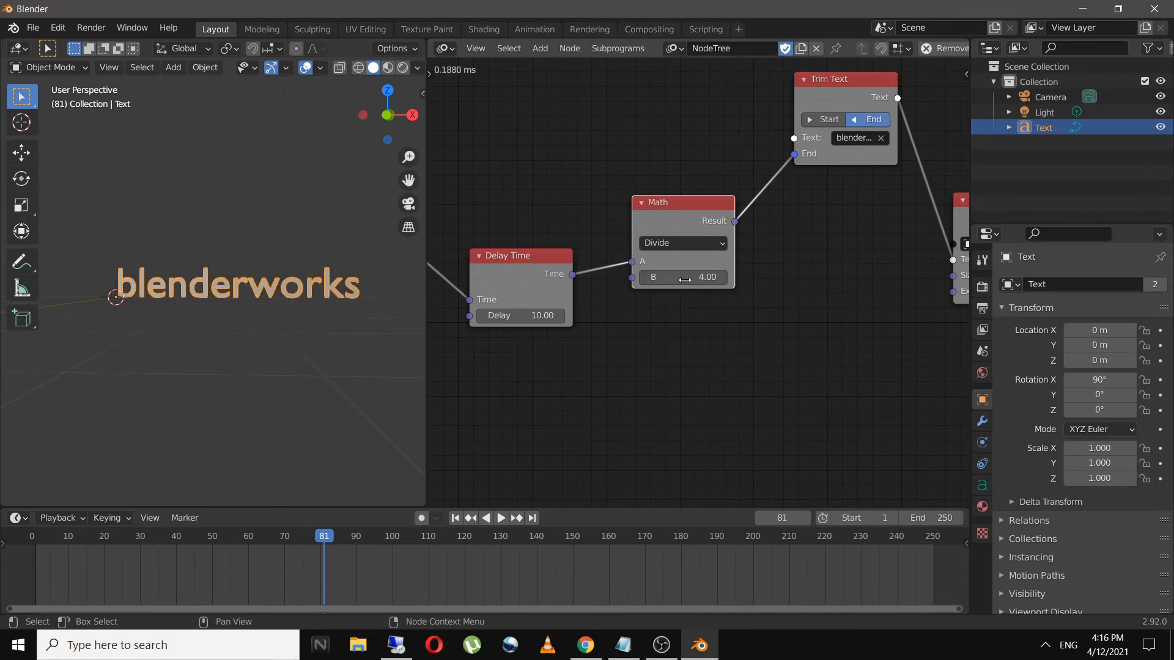
# - Play the animation from the first frame to check the writing speed with the divided frame value
pyautogui.click(457, 518)
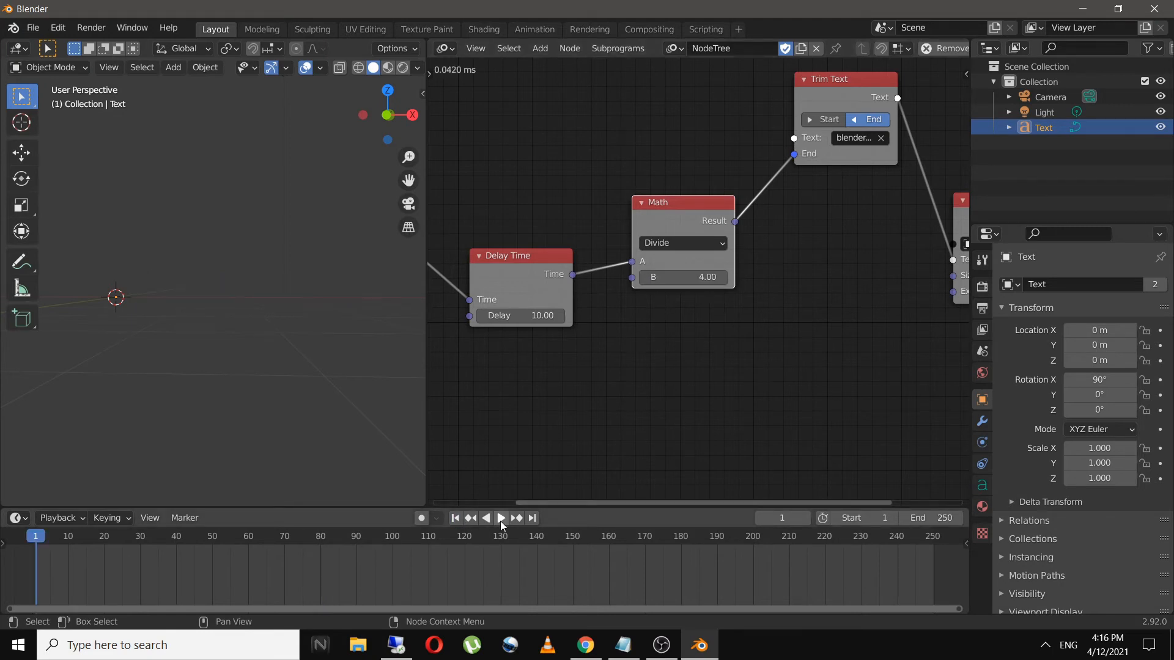
pyautogui.click(503, 519)
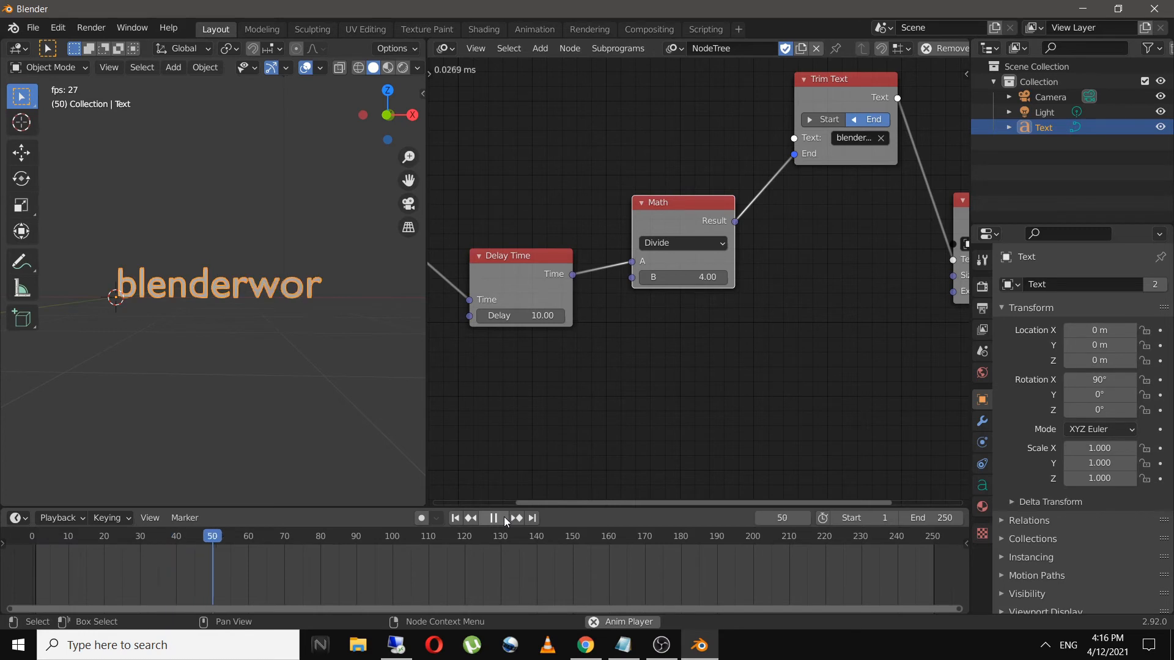
pyautogui.click(503, 518)
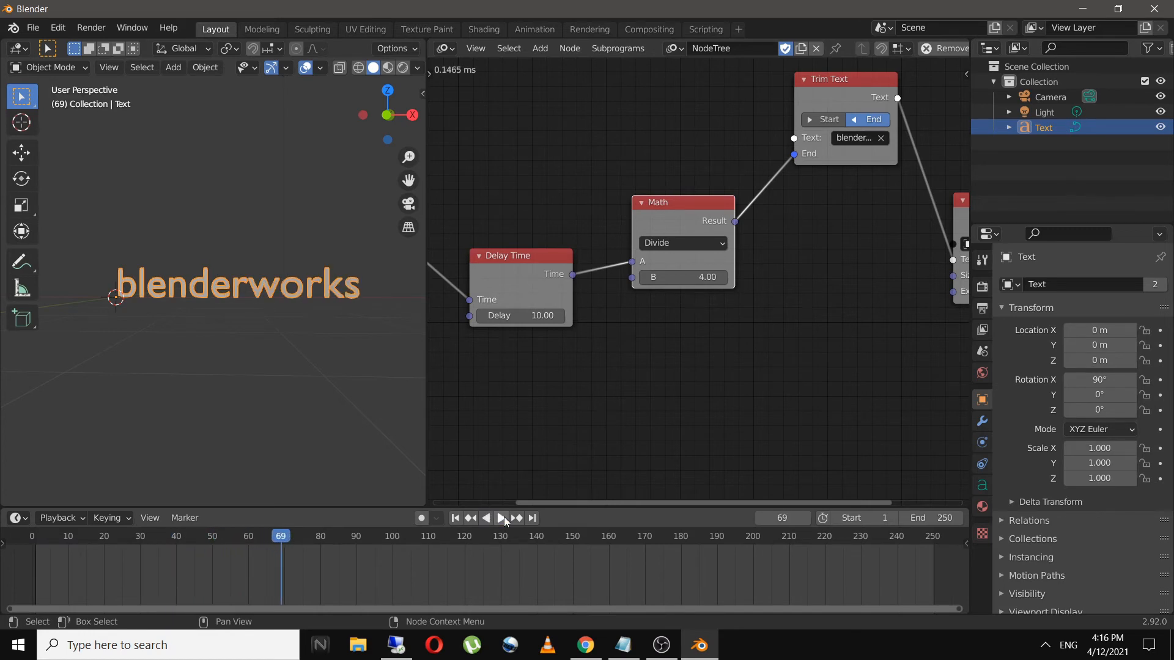
# - Set the Math node's B value to 3 and play the animation from the first frame to preview the speed
pyautogui.click(697, 278)
pyautogui.write('3')
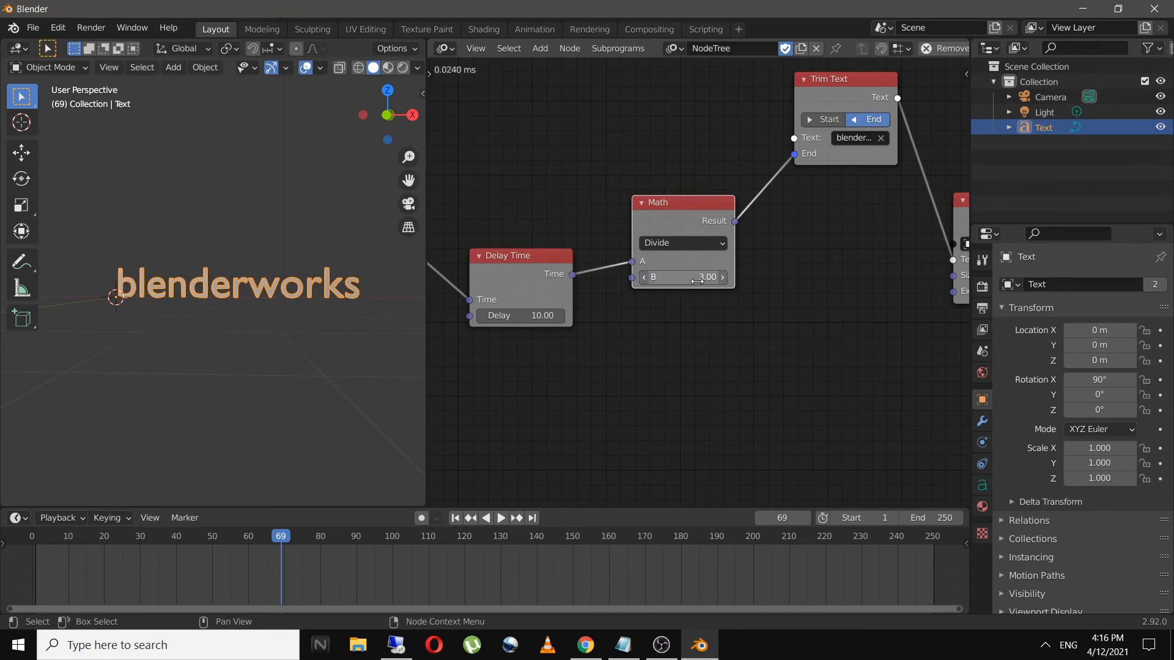
pyautogui.press('Return')
pyautogui.click(455, 518)
pyautogui.click(500, 519)
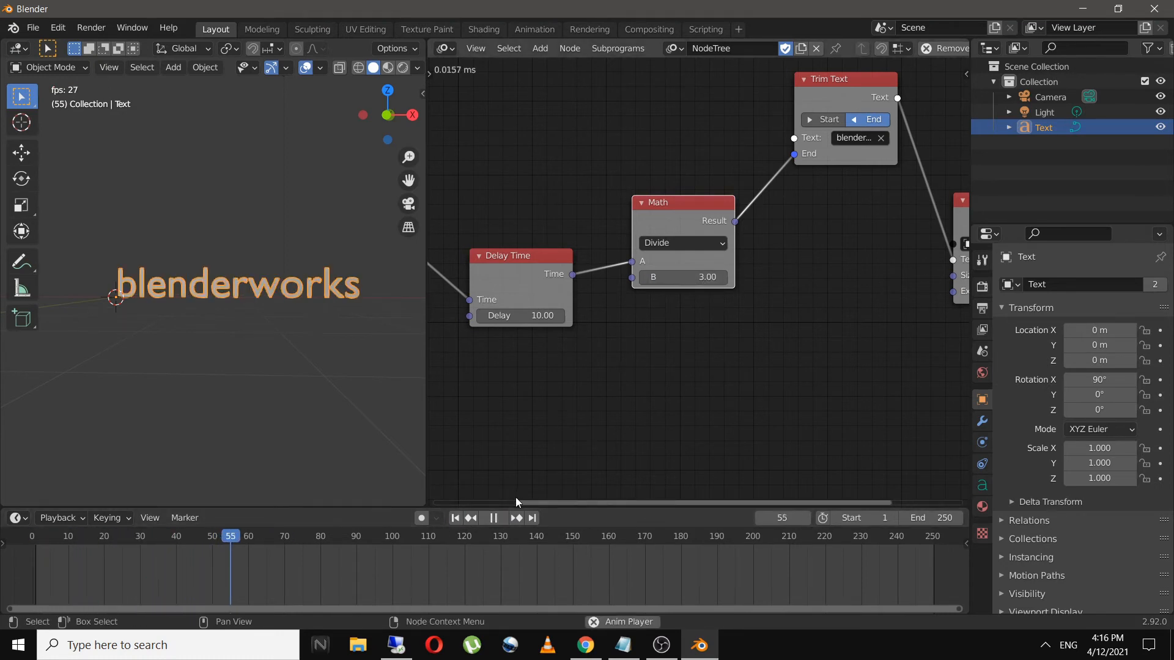
pyautogui.click(494, 518)
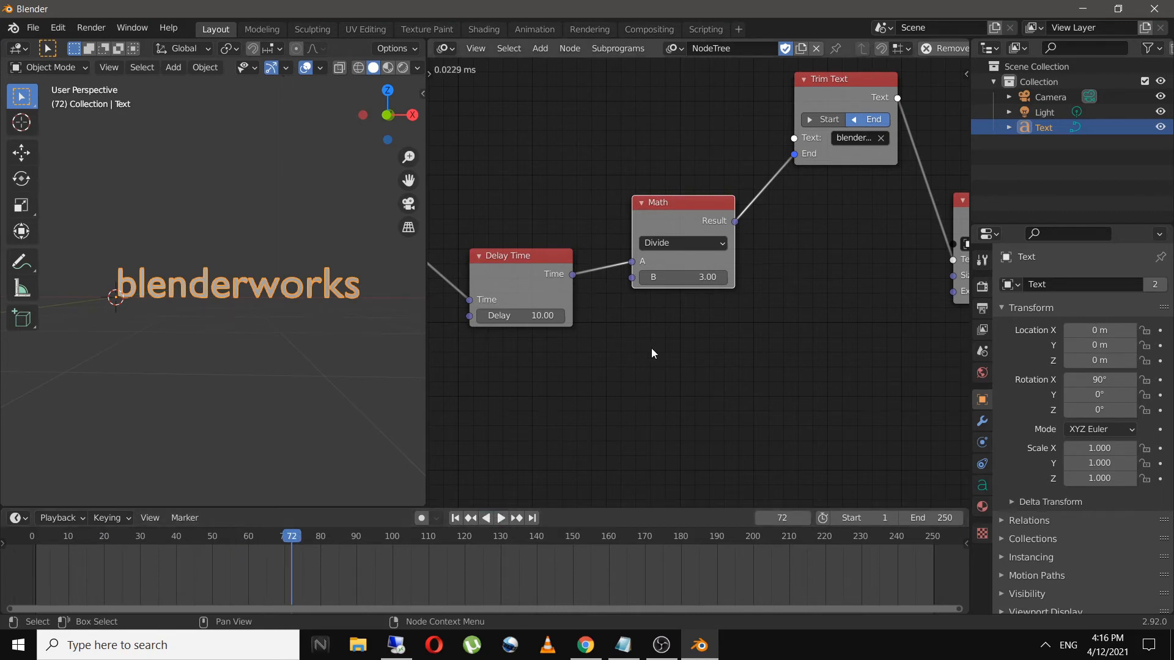
# - Return to the first frame and move the text object slightly to about X 0.029 m, Y 0.001 m, Z 0.158 m
pyautogui.moveTo(651, 347); pyautogui.dragTo(561, 383, button='middle')
pyautogui.moveTo(692, 318); pyautogui.dragTo(659, 337, button='middle')
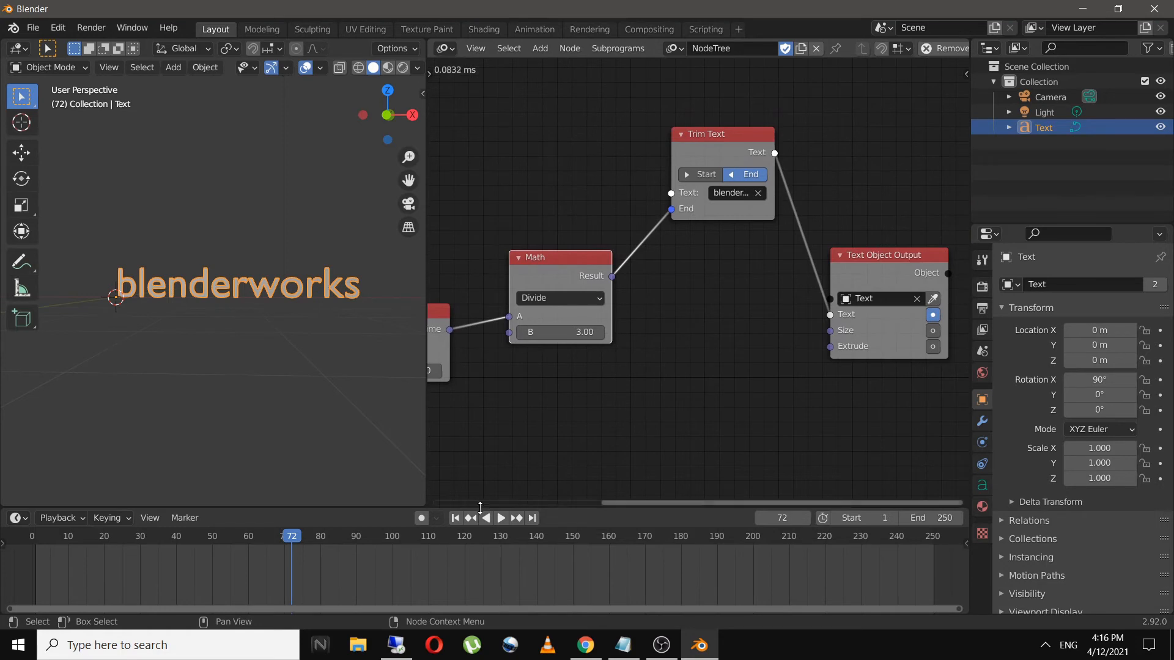
pyautogui.click(454, 518)
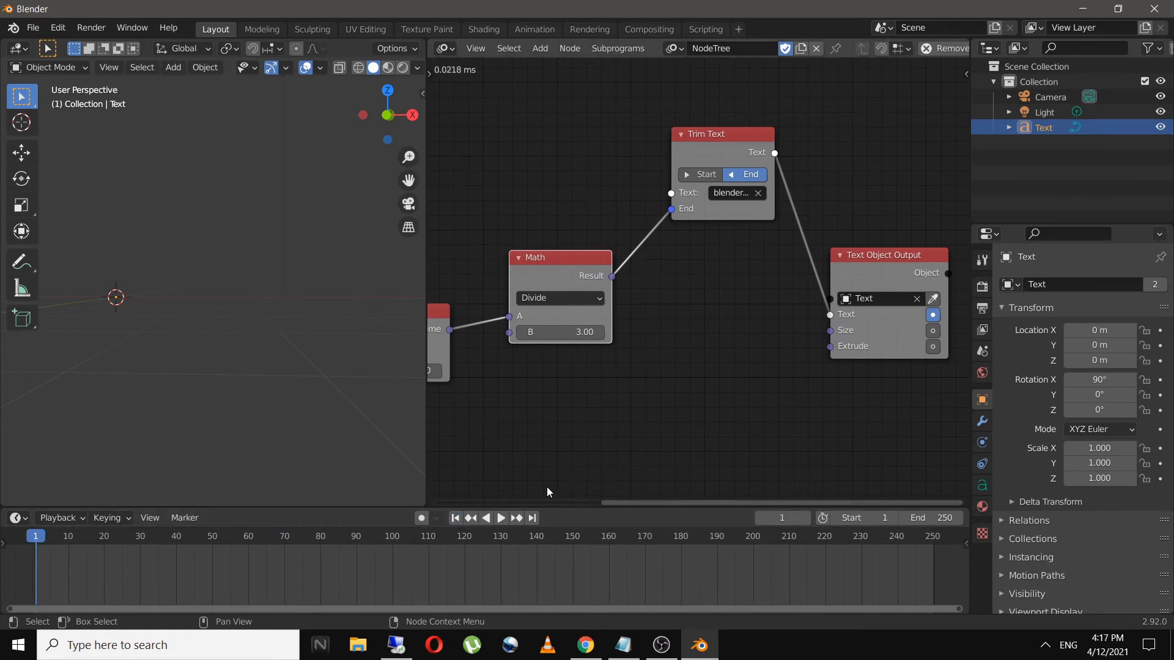
pyautogui.press('g')
pyautogui.click(278, 231)
# - Play the text animation in an angled perspective view and stop it once the whole word is written
pyautogui.press('KP_1')
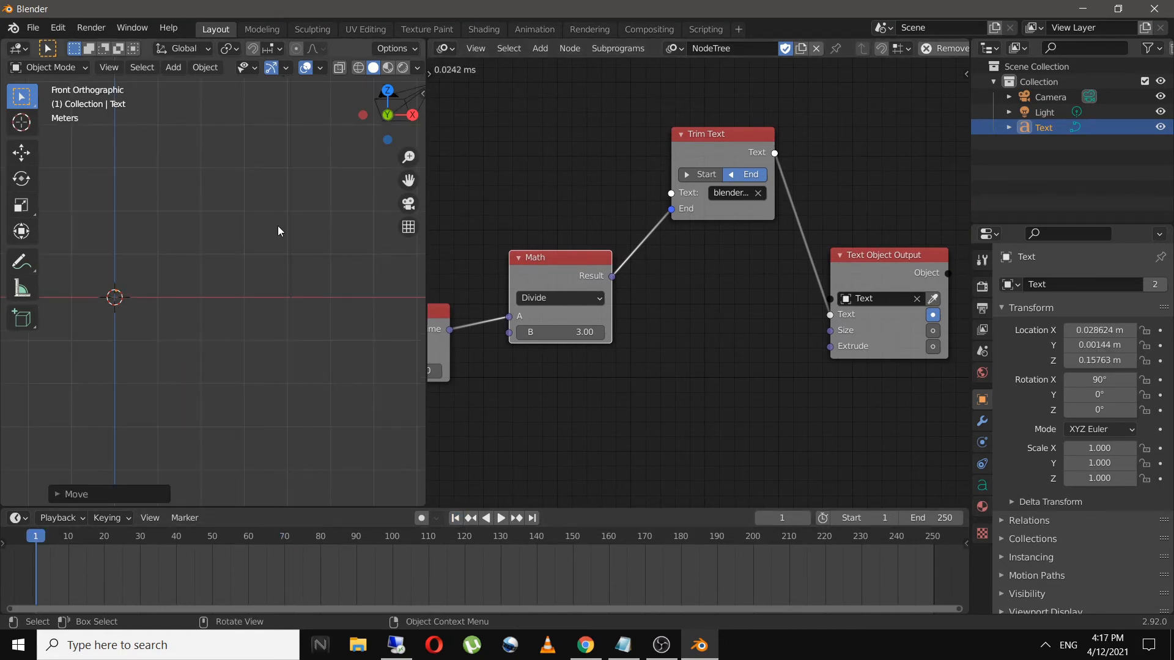
pyautogui.moveTo(283, 267); pyautogui.dragTo(156, 317, button='middle')
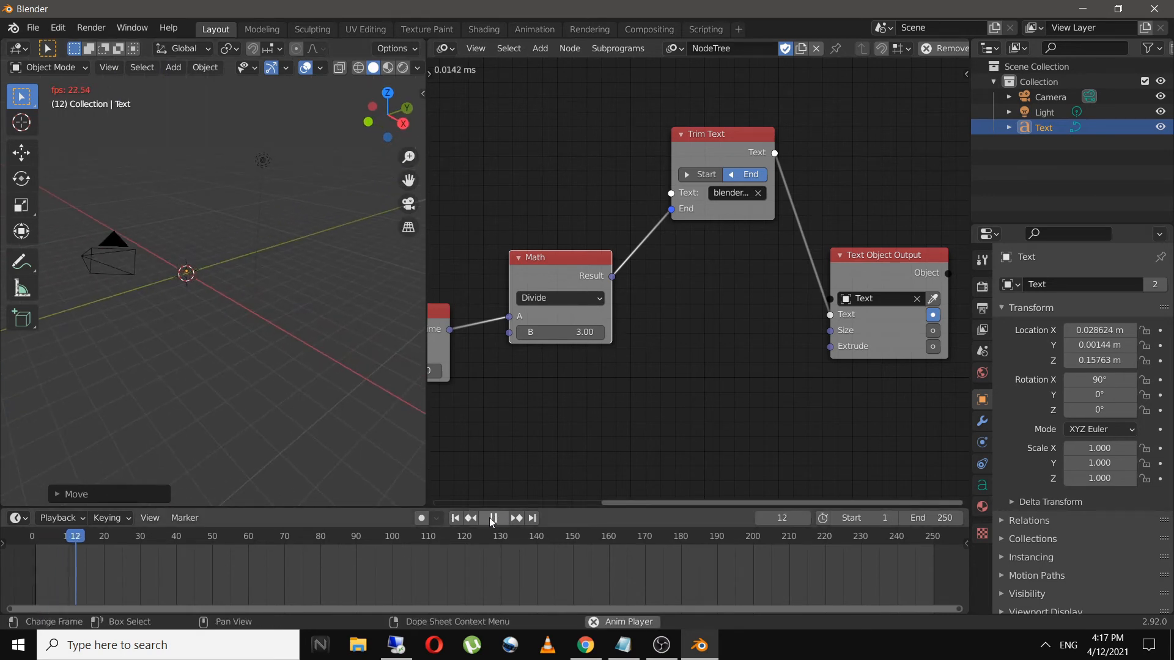
pyautogui.click(495, 517)
pyautogui.moveTo(182, 383); pyautogui.dragTo(238, 362, button='middle')
pyautogui.scroll(5, 223, 317)
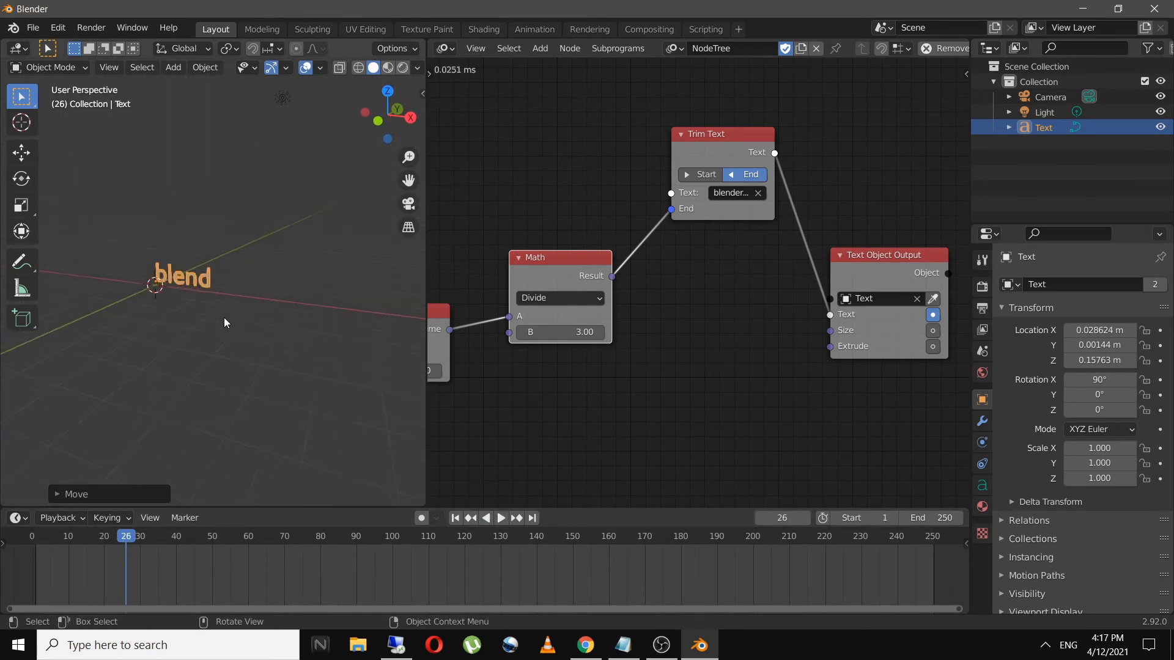
pyautogui.click(492, 518)
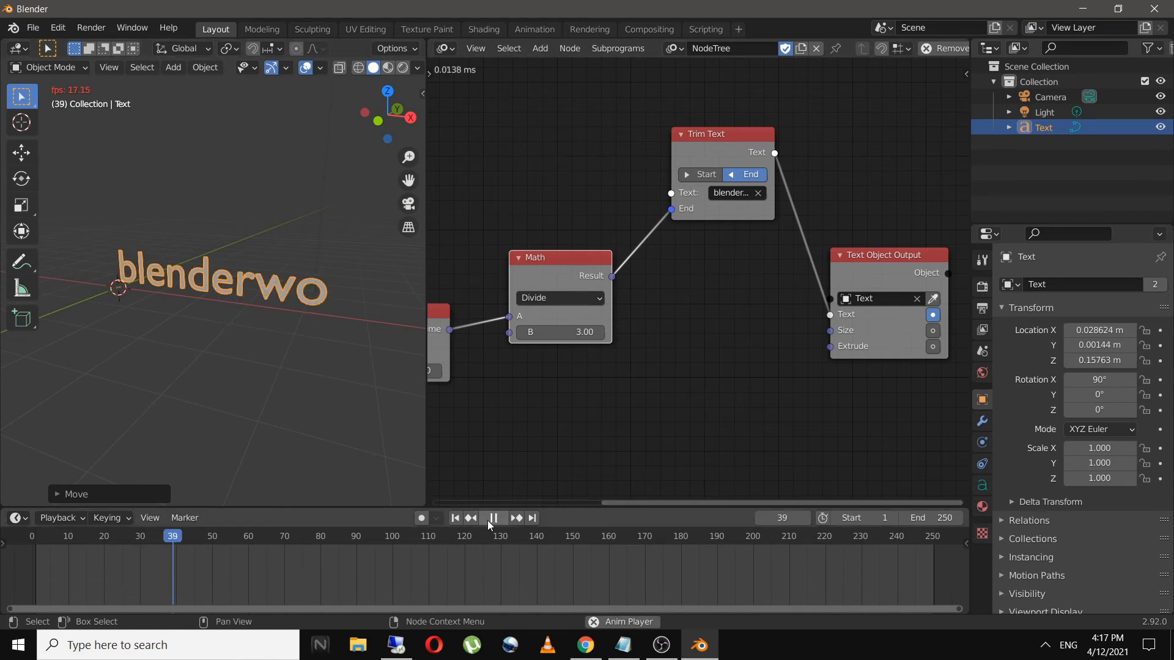
pyautogui.click(490, 519)
pyautogui.scroll(-3, 229, 401)
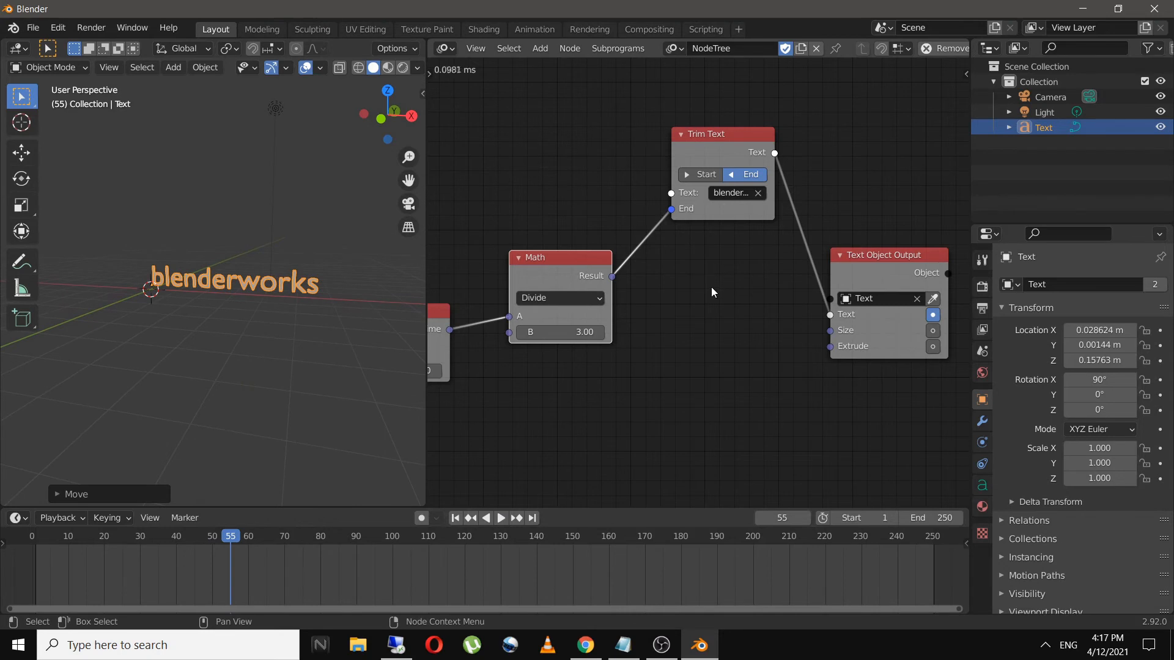
# - Add a Text File Reader node below the Math node and connect its Text output to the Trim Text node's Text input
pyautogui.hotkey('shift', 'a')
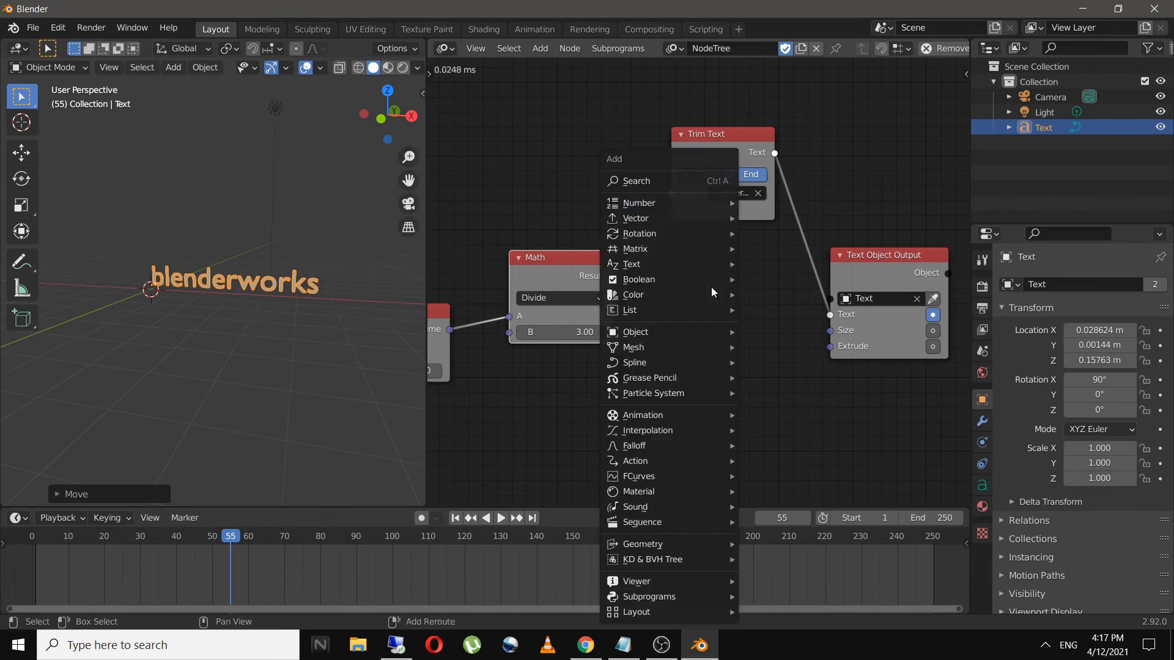
pyautogui.click(669, 181)
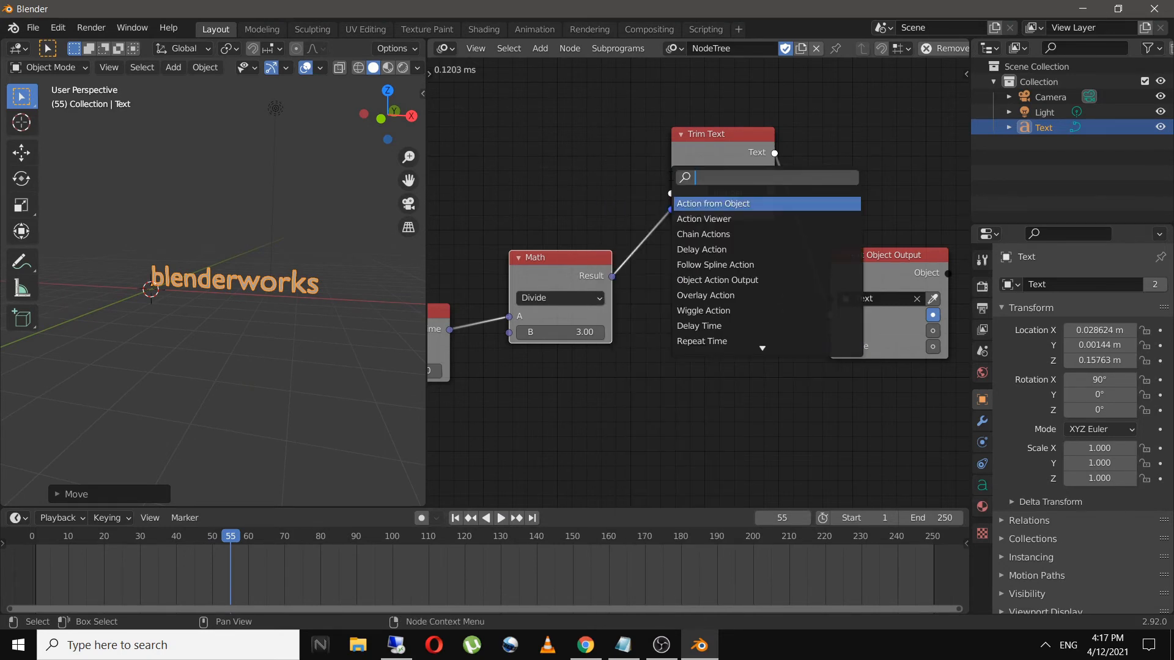
pyautogui.write('file')
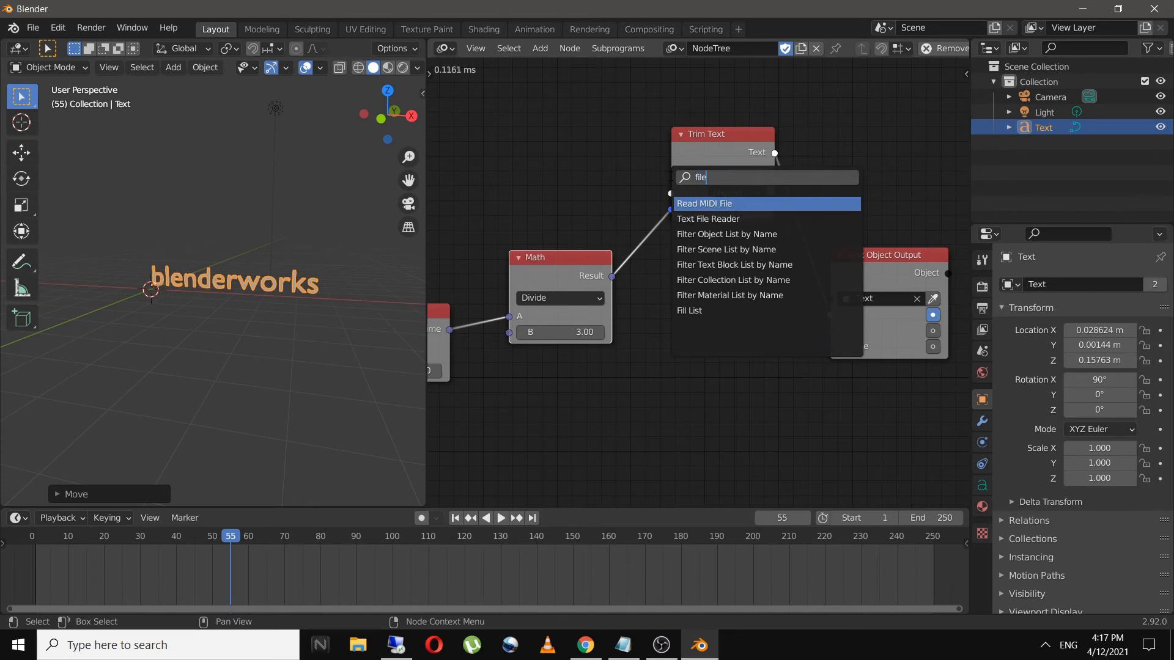
pyautogui.click(709, 219)
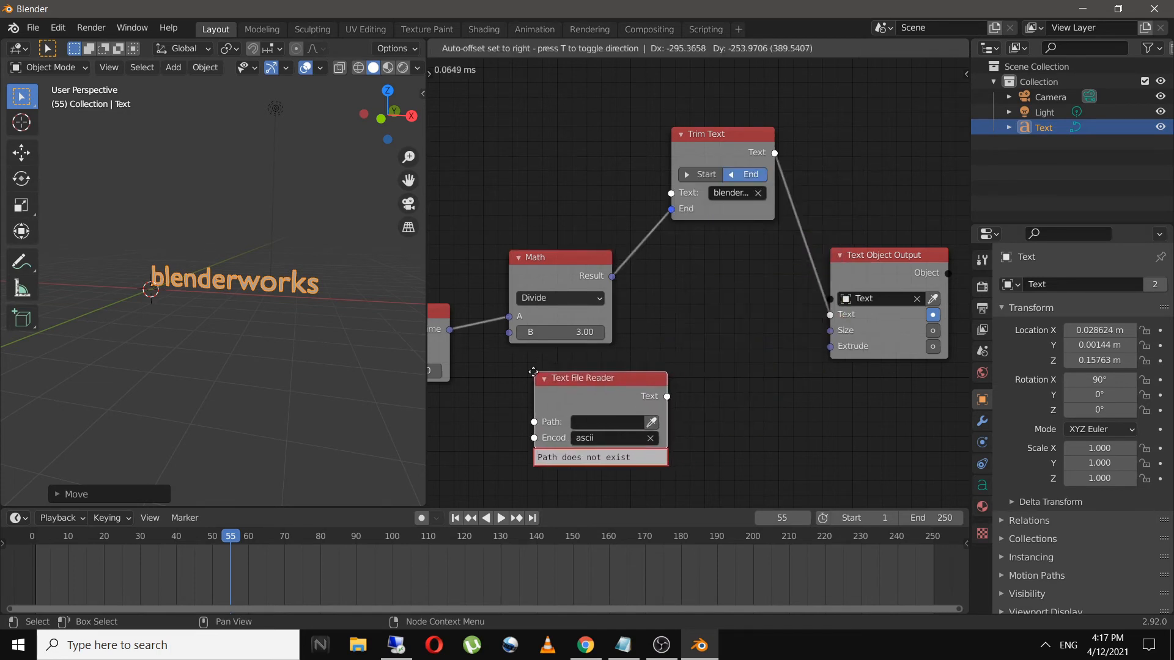
pyautogui.click(724, 389)
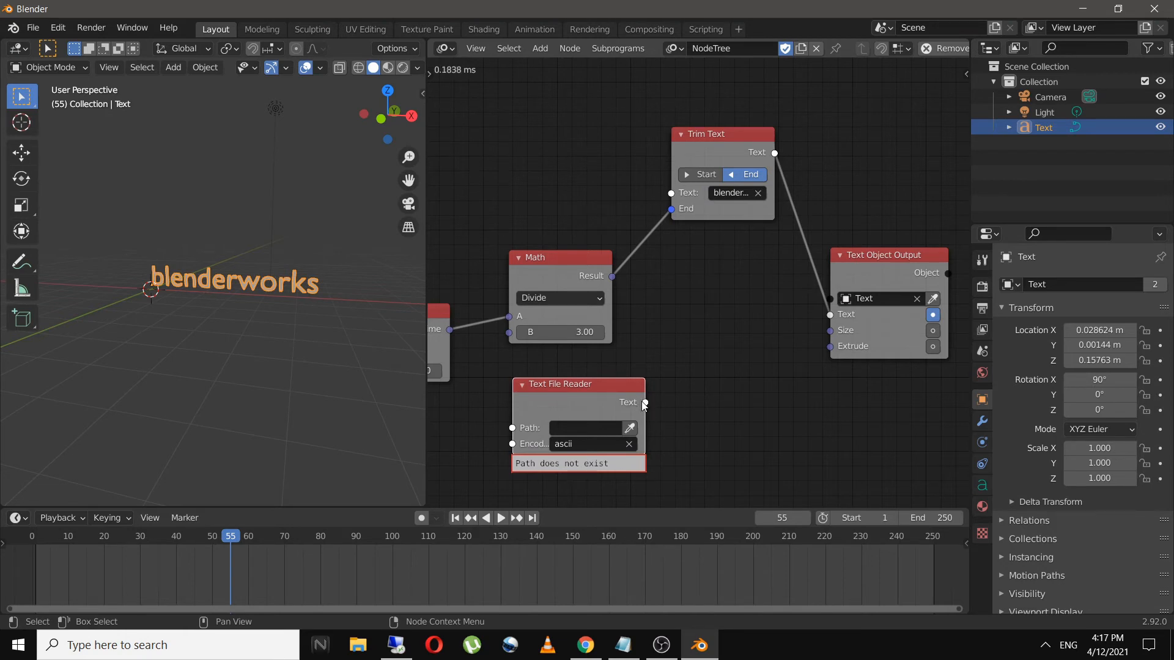
pyautogui.moveTo(644, 402); pyautogui.dragTo(672, 193)
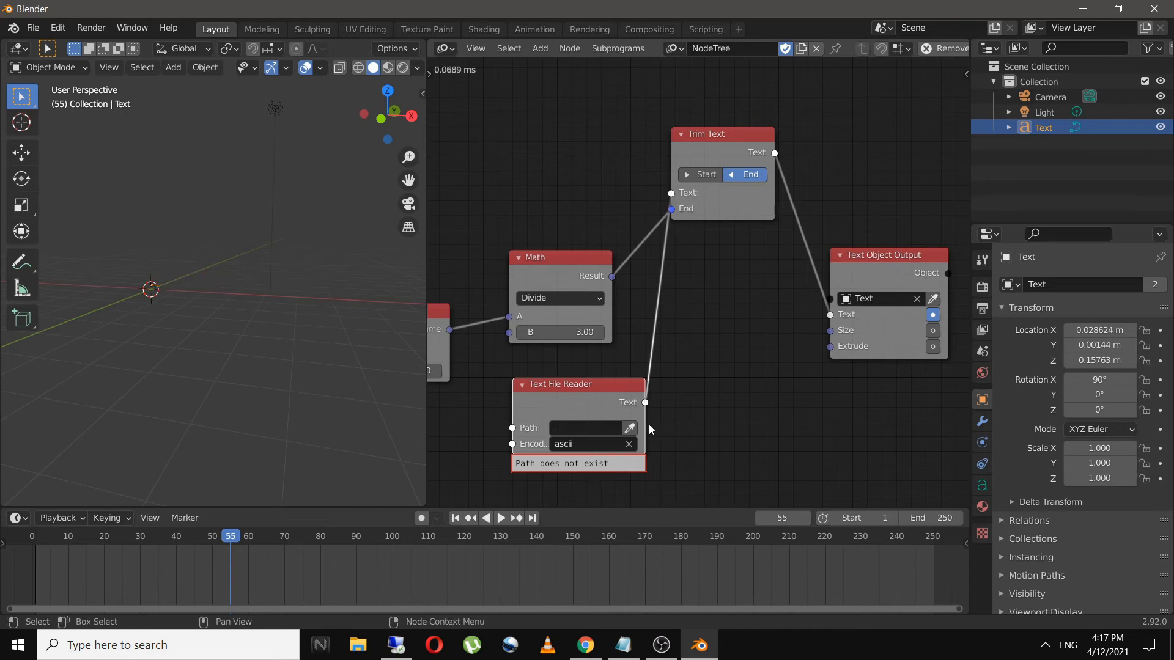
# - Load blender file.txt from the Desktop folder as the Text File Reader's path
pyautogui.click(629, 428)
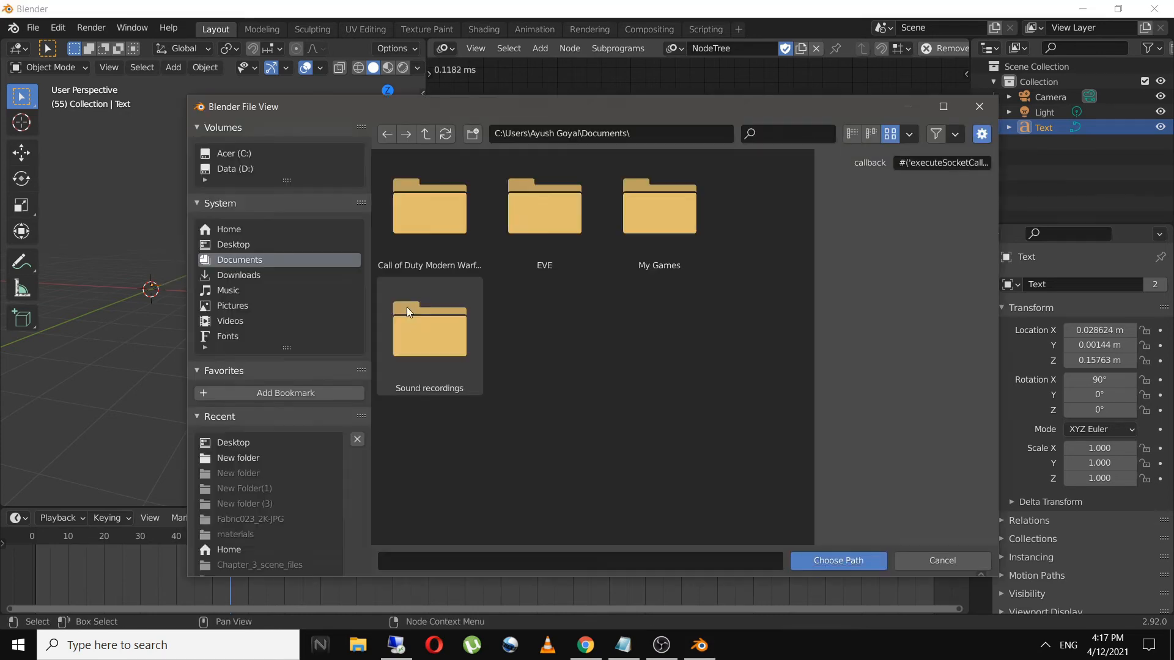
pyautogui.click(254, 441)
pyautogui.scroll(-6, 617, 391)
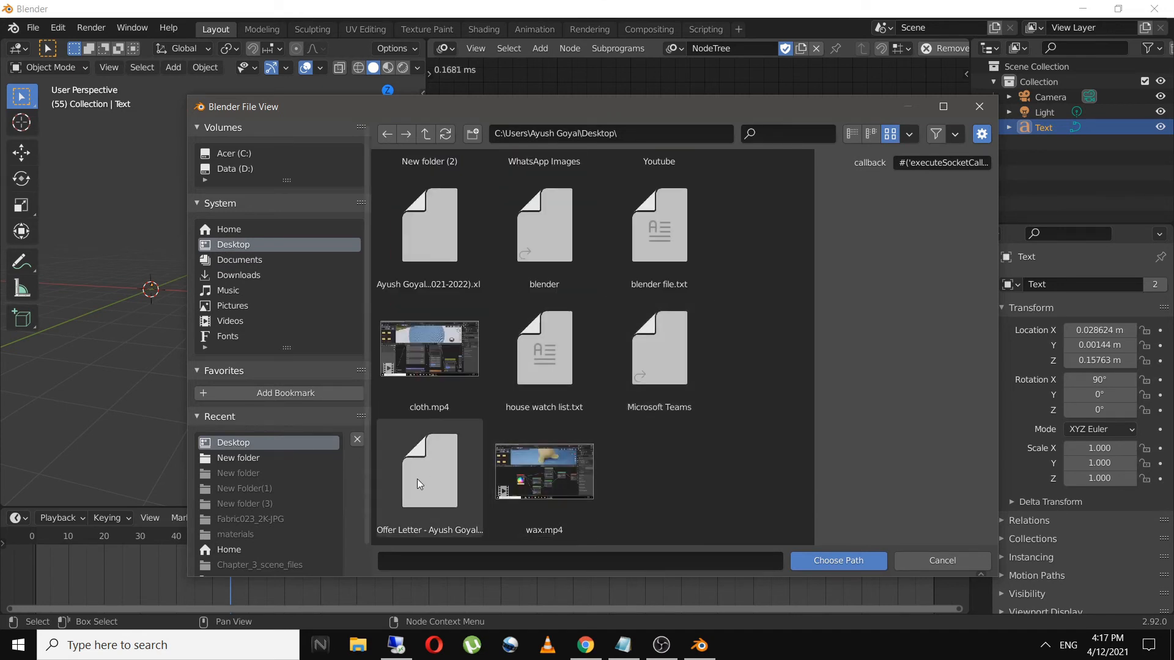
pyautogui.click(654, 245)
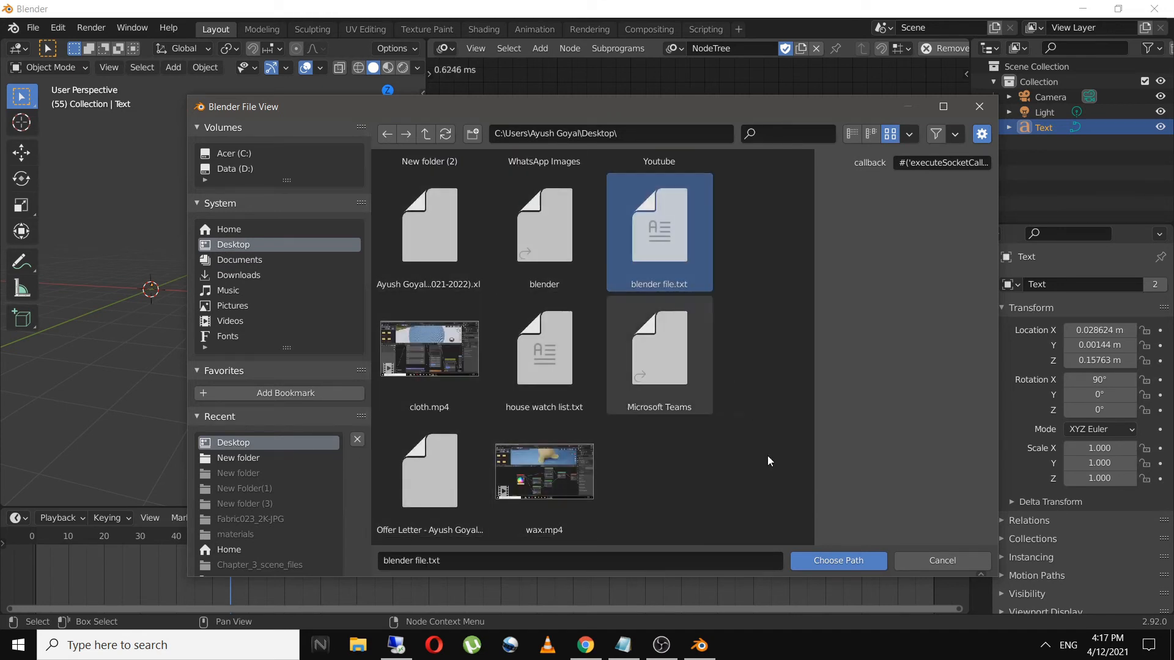
pyautogui.click(826, 561)
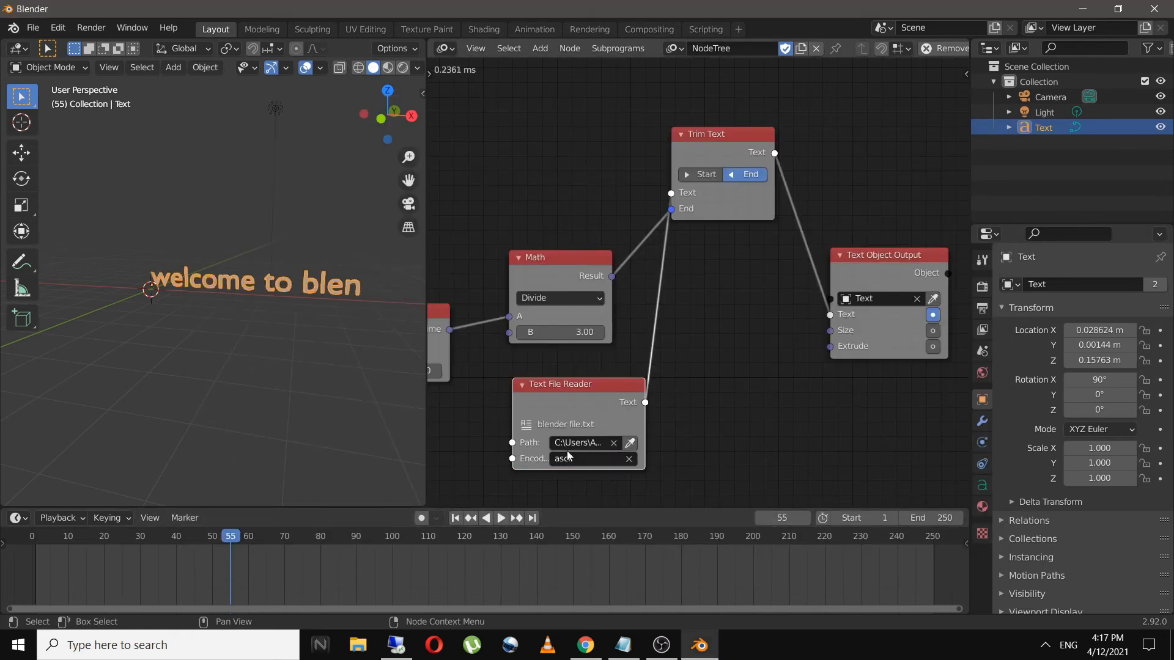
# - Play the animation from the first frame in front view and stop it once all the file's text is written
pyautogui.click(455, 519)
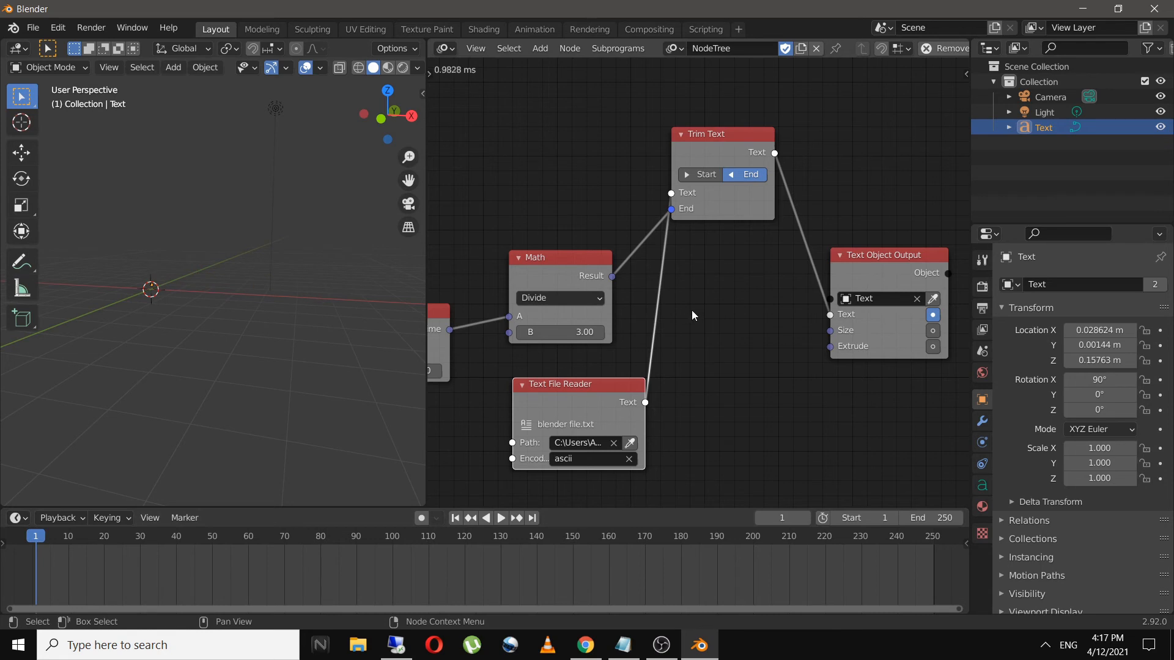
pyautogui.scroll(-2, 696, 317)
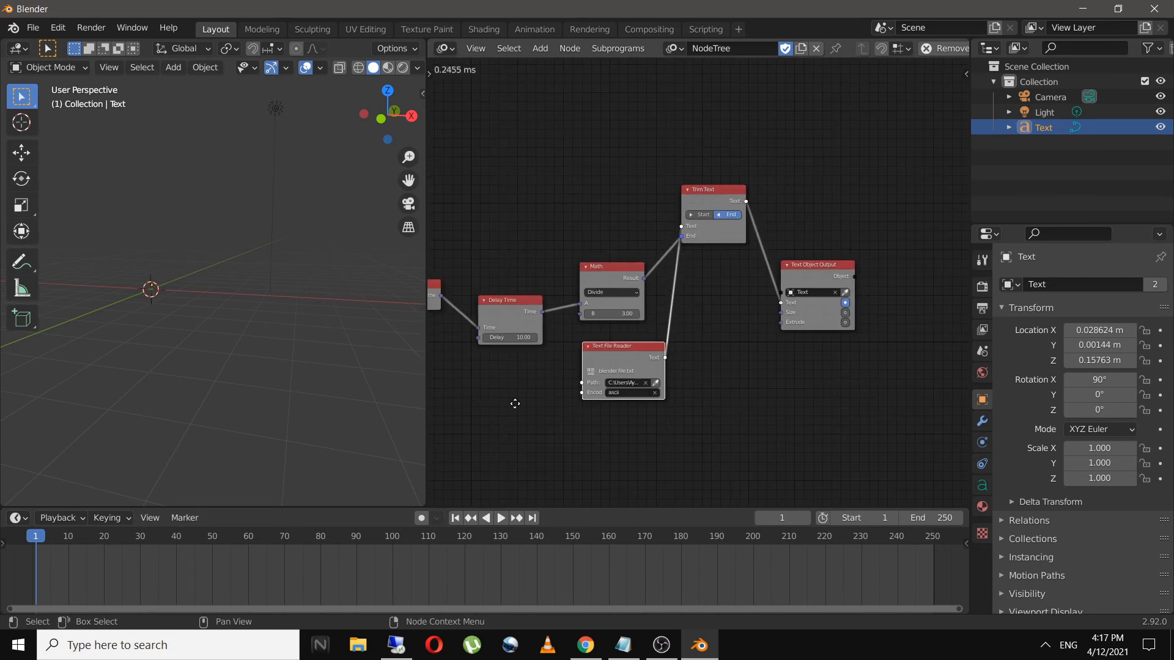
pyautogui.moveTo(513, 401); pyautogui.dragTo(541, 401, button='middle')
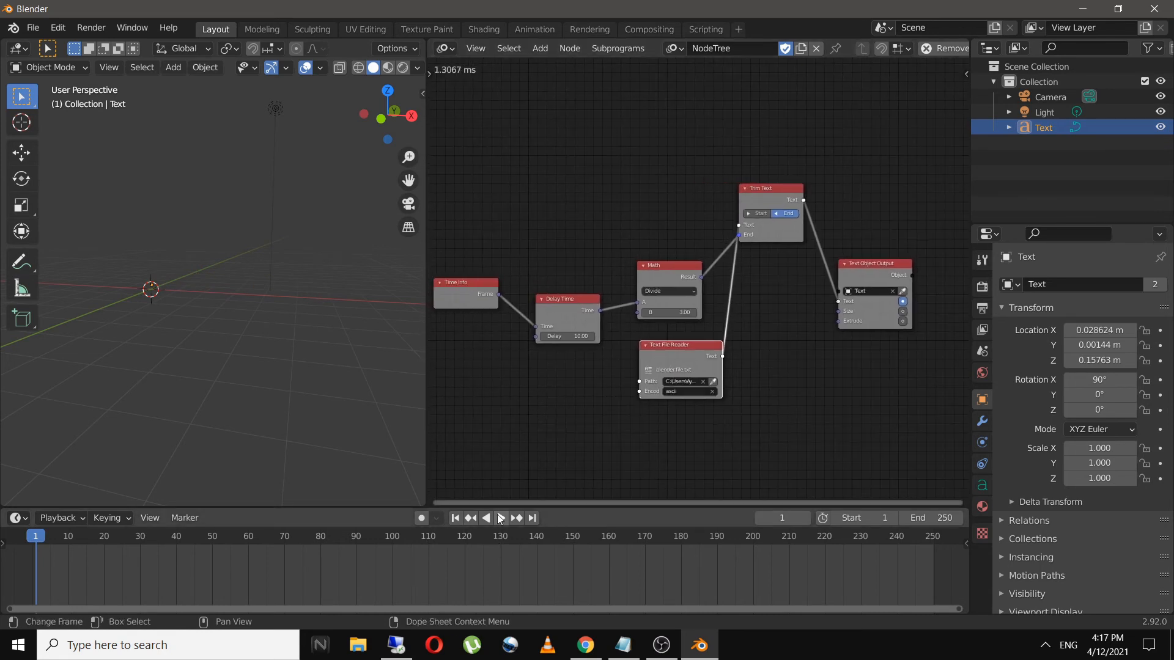
pyautogui.press('KP_1')
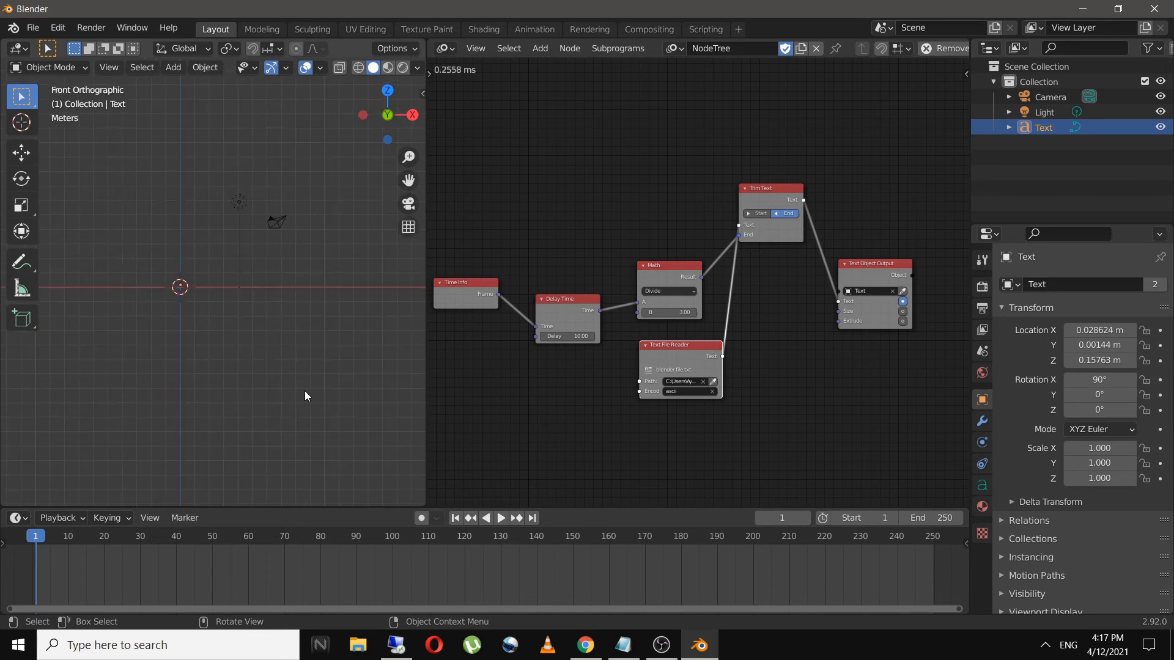
pyautogui.click(500, 517)
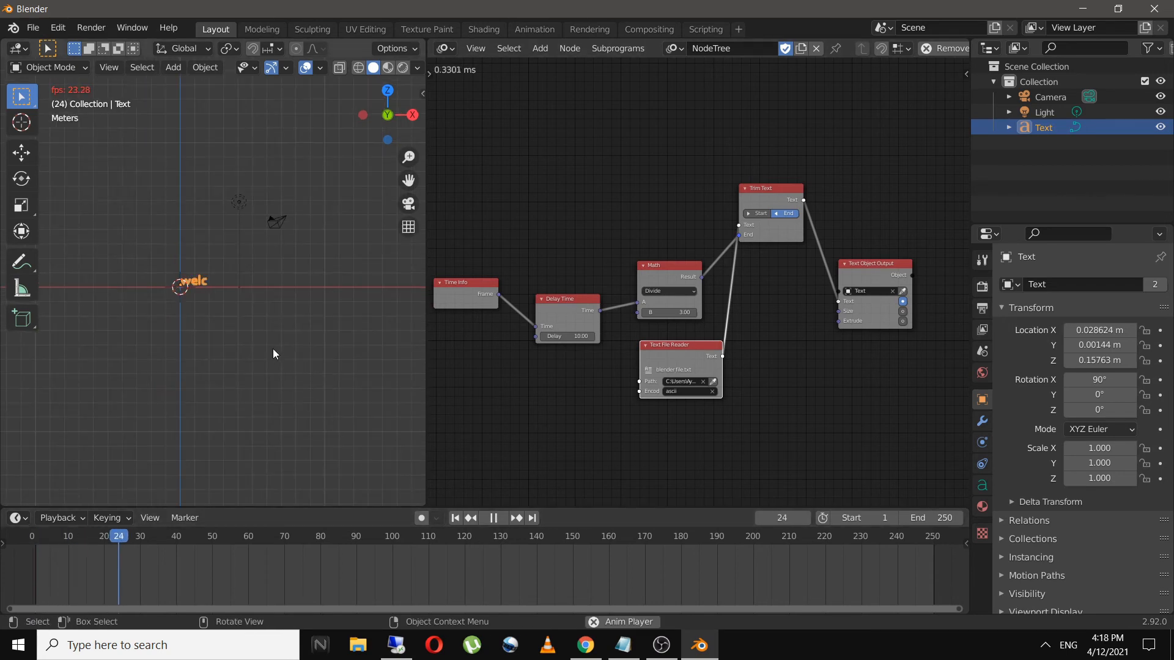
pyautogui.moveTo(273, 348); pyautogui.dragTo(263, 340, button='middle')
pyautogui.scroll(-3, 264, 342)
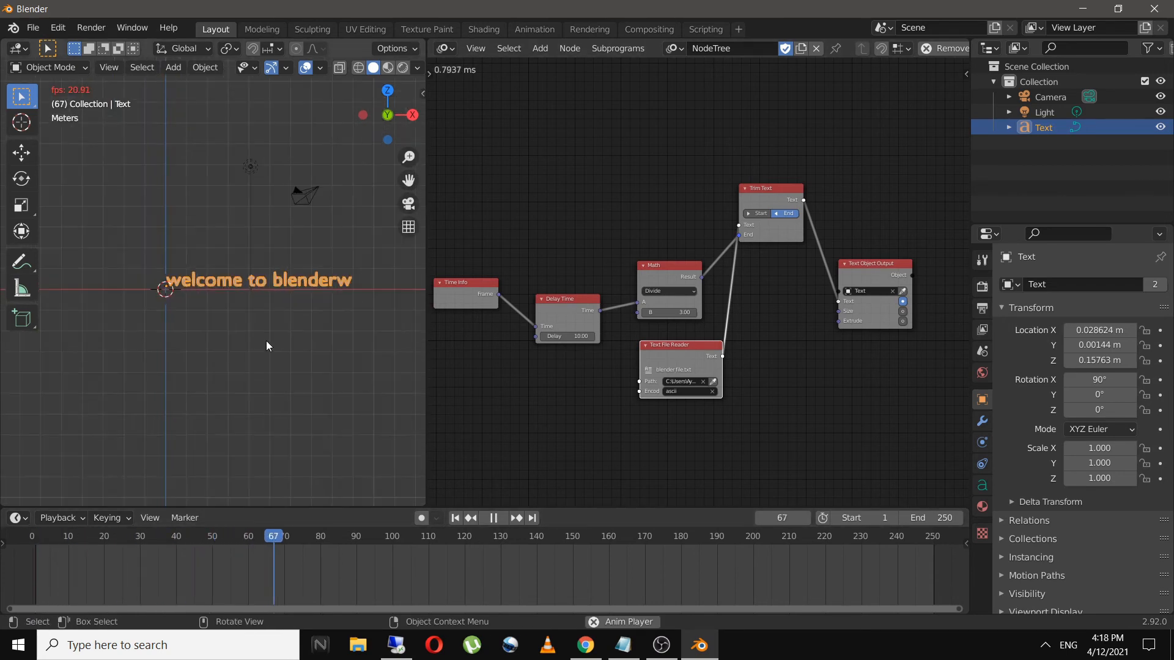
pyautogui.scroll(-2, 292, 346)
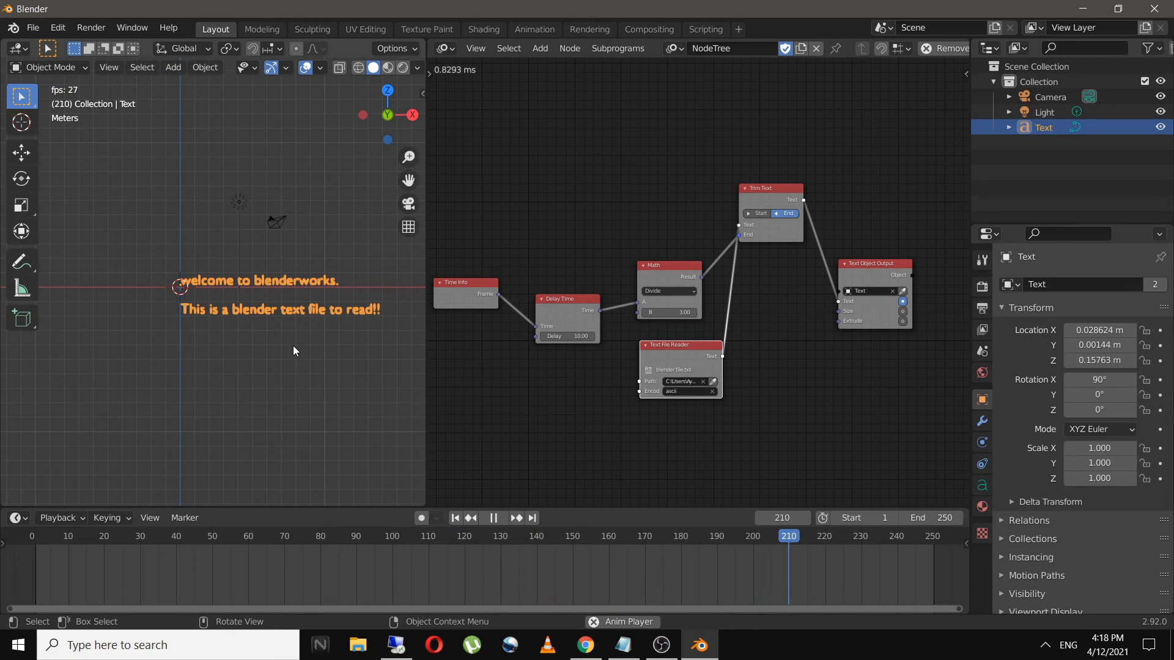
pyautogui.click(489, 517)
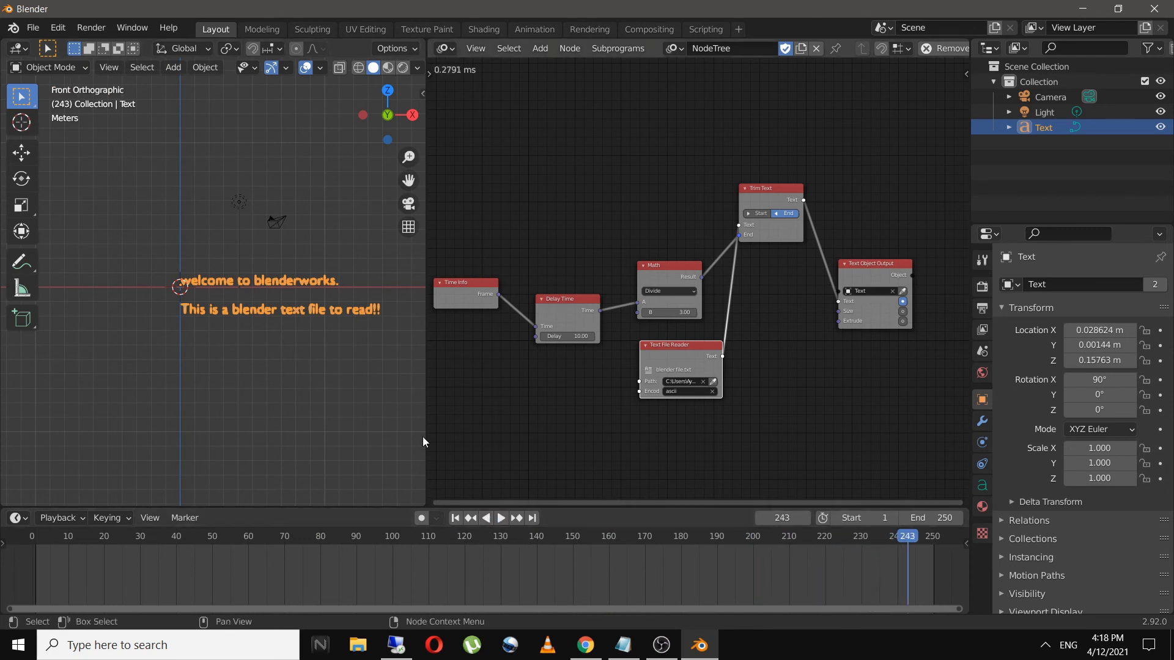
# - Deselect the text object and examine the written lines in front view, along with the Text File Reader and Trim Text node connections
pyautogui.click(341, 369)
pyautogui.scroll(2, 238, 357)
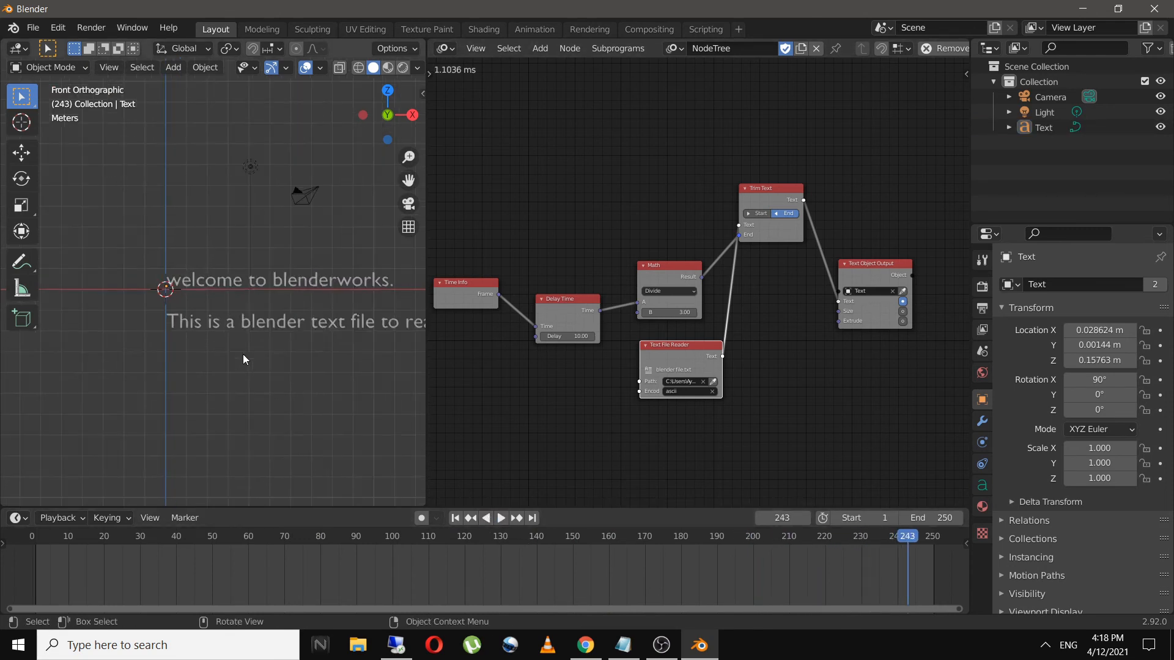
pyautogui.keyDown('shift'); pyautogui.moveTo(289, 386); pyautogui.dragTo(227, 391, button='middle'); pyautogui.keyUp('shift')
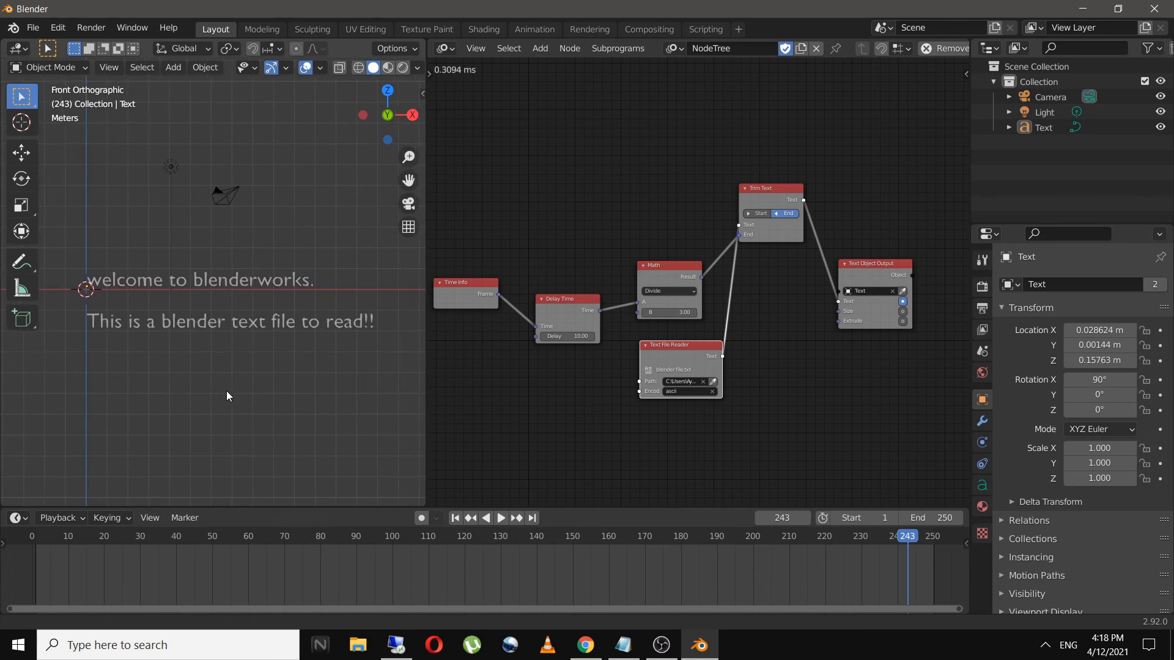
pyautogui.scroll(-1, 226, 390)
pyautogui.scroll(2, 227, 390)
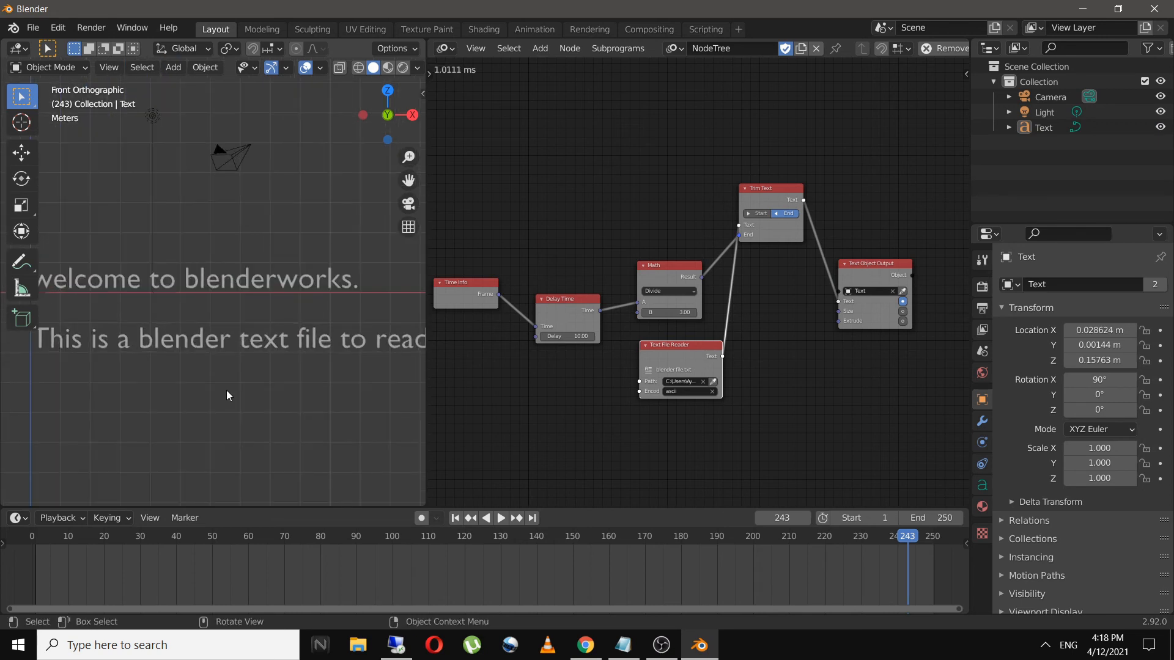
pyautogui.scroll(-1, 226, 390)
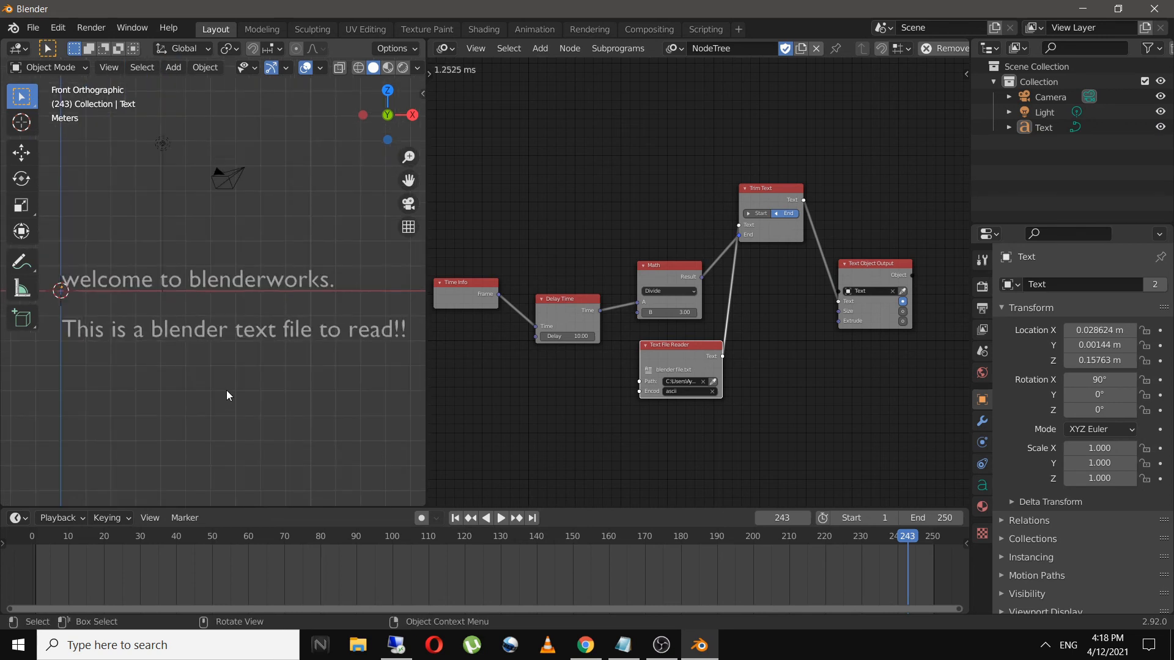
pyautogui.scroll(3, 728, 394)
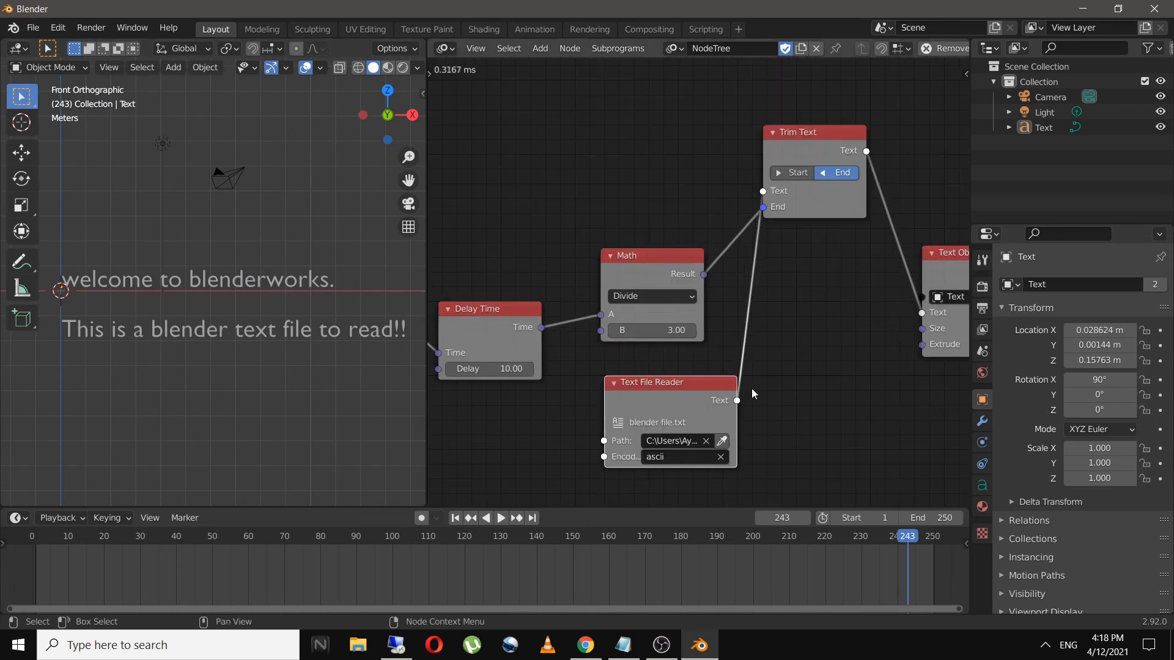
pyautogui.moveTo(750, 388); pyautogui.dragTo(628, 344, button='middle')
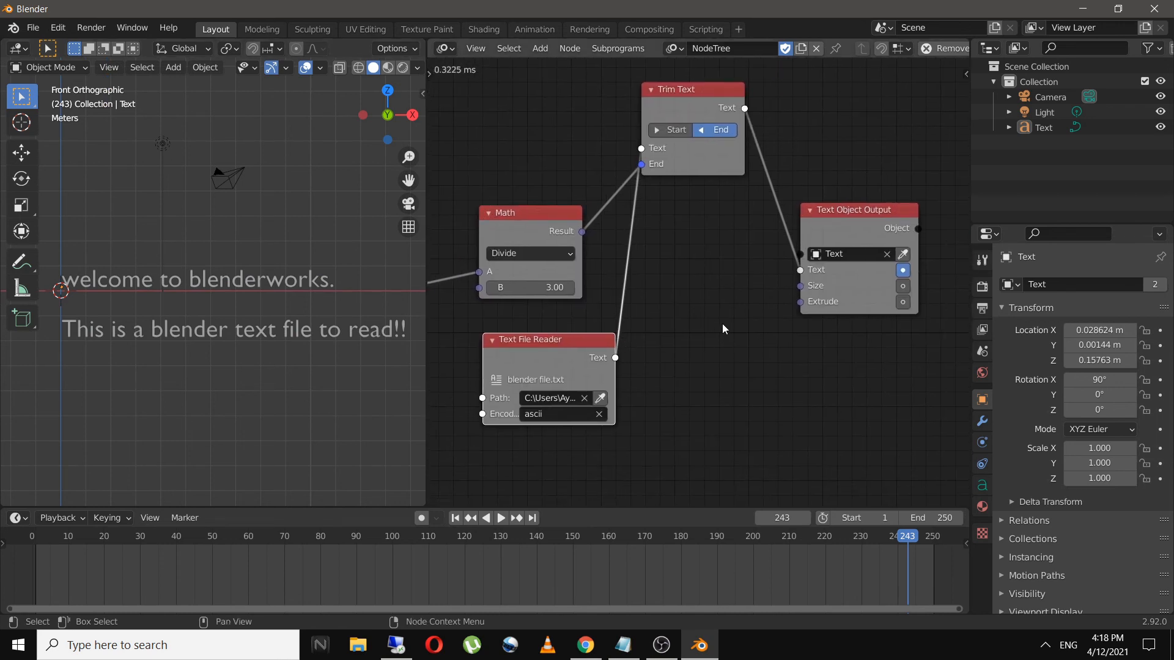